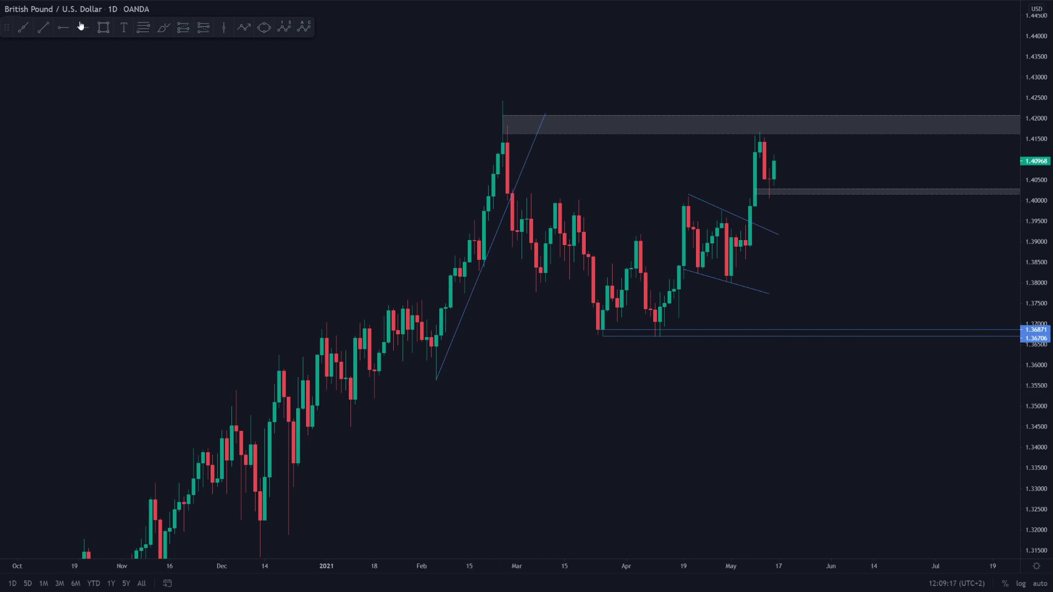
# Brush a trial loop around the whole recent price range, then delete it
pyautogui.click(162, 30)
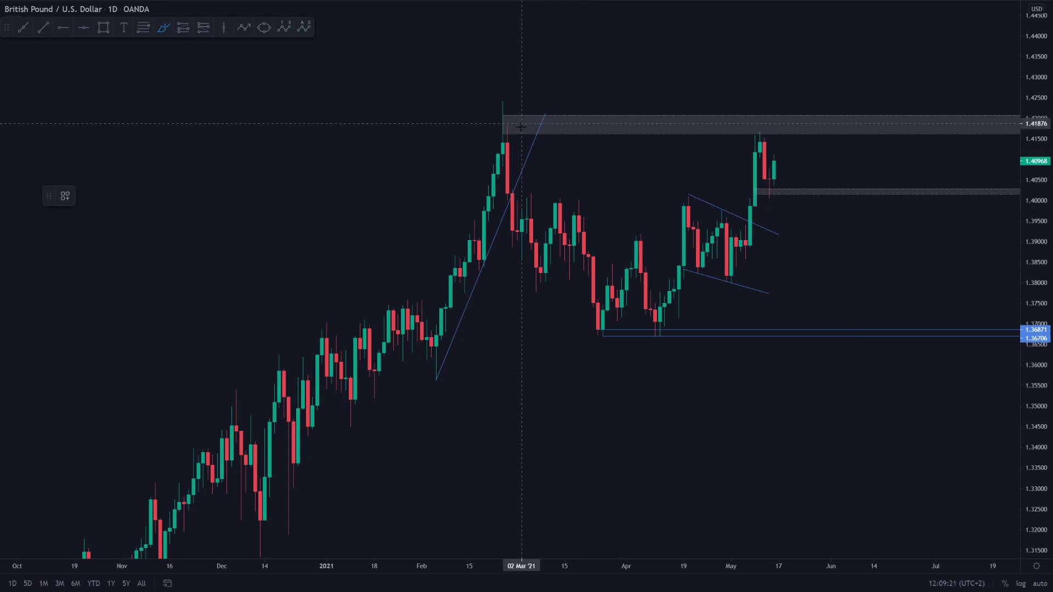
pyautogui.moveTo(884, 102)
pyautogui.mouseDown()
pyautogui.moveTo(513, 71)
pyautogui.moveTo(451, 286)
pyautogui.moveTo(681, 392)
pyautogui.moveTo(860, 96)
pyautogui.mouseUp()
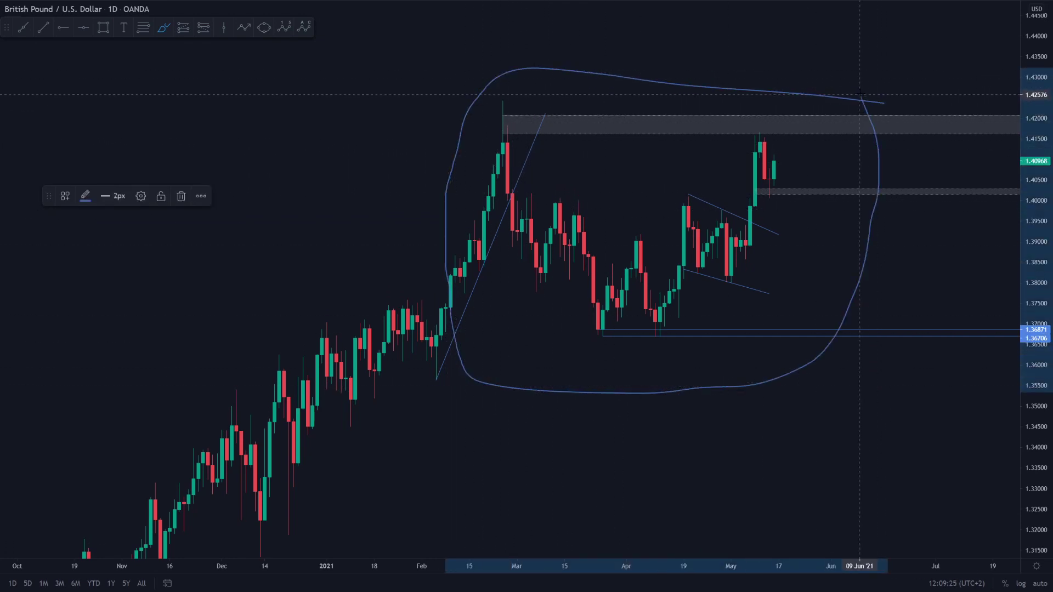
pyautogui.press('Delete')
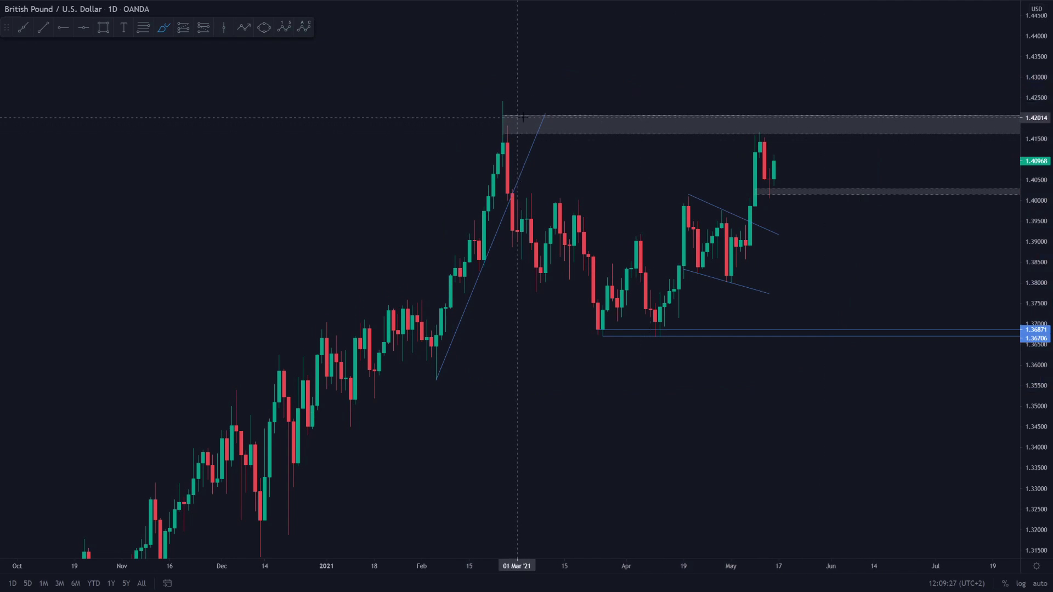
# Brush small circles around the February peak, March and April highs, and lows at support
pyautogui.moveTo(517, 120)
pyautogui.mouseDown()
pyautogui.moveTo(512, 144)
pyautogui.moveTo(518, 120)
pyautogui.mouseUp()
pyautogui.moveTo(546, 274)
pyautogui.mouseDown()
pyautogui.moveTo(540, 301)
pyautogui.moveTo(546, 275)
pyautogui.mouseUp()
pyautogui.moveTo(580, 193)
pyautogui.mouseDown()
pyautogui.moveTo(561, 222)
pyautogui.moveTo(590, 195)
pyautogui.mouseUp()
pyautogui.moveTo(608, 320)
pyautogui.mouseDown()
pyautogui.moveTo(586, 336)
pyautogui.moveTo(610, 321)
pyautogui.mouseUp()
pyautogui.moveTo(642, 229)
pyautogui.mouseDown()
pyautogui.moveTo(631, 231)
pyautogui.moveTo(636, 250)
pyautogui.moveTo(641, 230)
pyautogui.mouseUp()
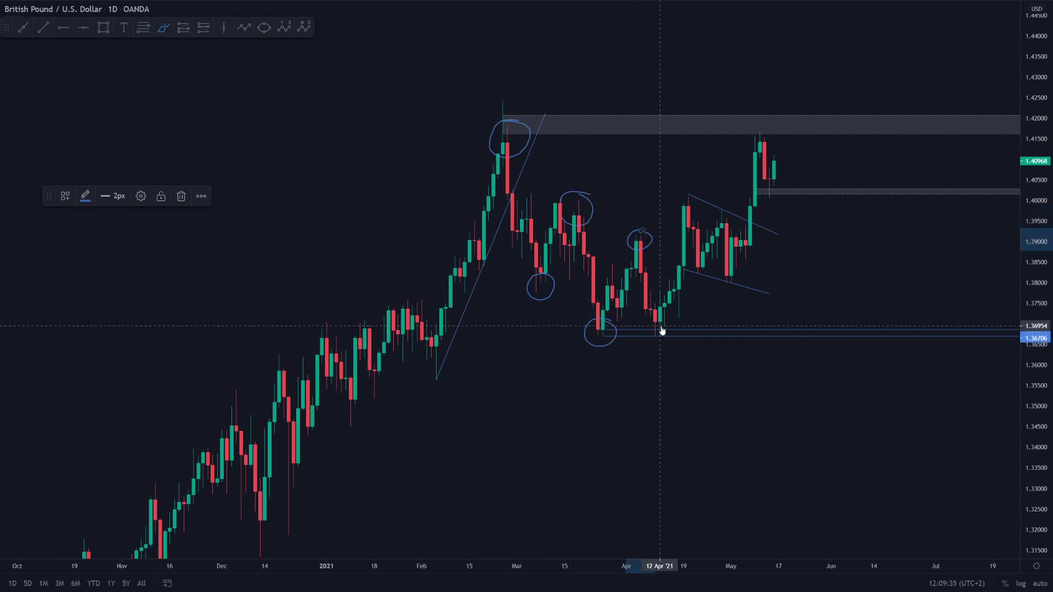
pyautogui.moveTo(663, 321)
pyautogui.mouseDown()
pyautogui.moveTo(673, 345)
pyautogui.moveTo(658, 318)
pyautogui.mouseUp()
pyautogui.moveTo(685, 191)
pyautogui.mouseDown()
pyautogui.moveTo(677, 215)
pyautogui.moveTo(701, 209)
pyautogui.moveTo(690, 192)
pyautogui.moveTo(630, 218)
pyautogui.moveTo(652, 216)
pyautogui.moveTo(639, 221)
pyautogui.mouseUp()
pyautogui.click(660, 180)
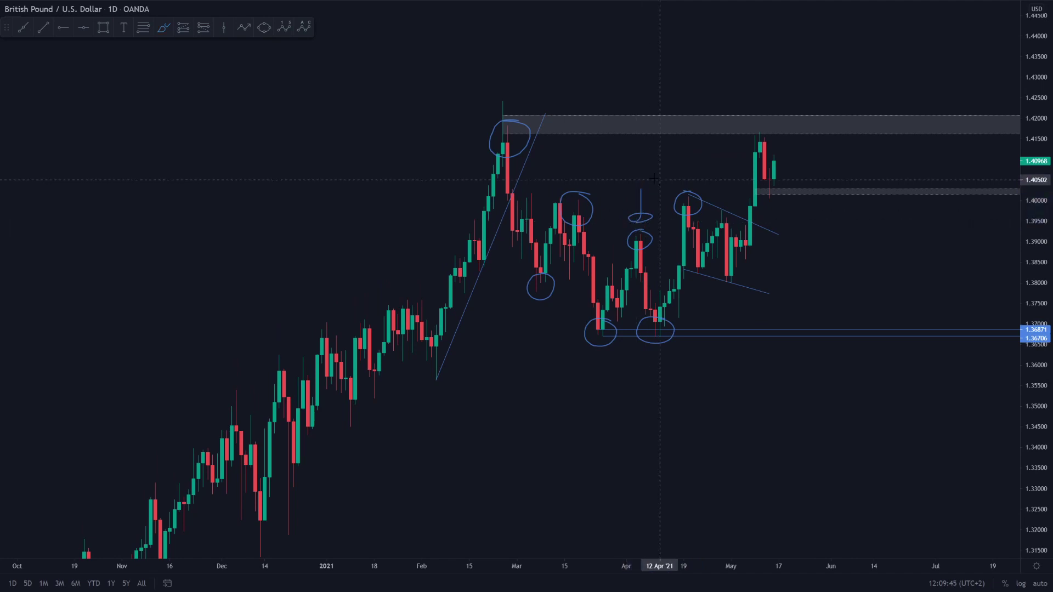
# Draw a trend line from the late-February peak down below the April lows and adjust both ends
pyautogui.click(43, 26)
pyautogui.click(465, 104)
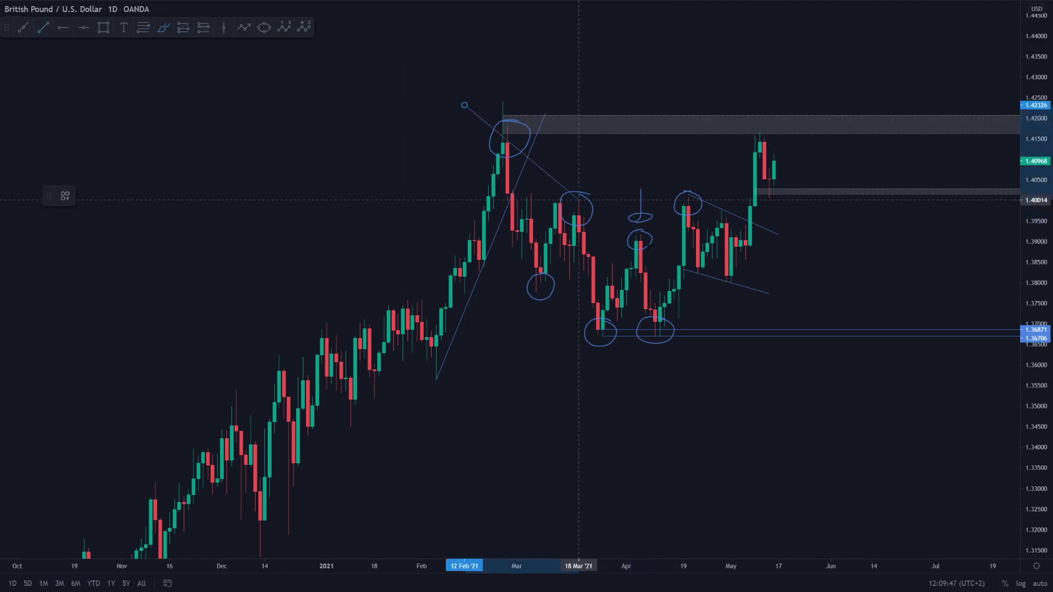
pyautogui.click(783, 400)
pyautogui.press('Escape')
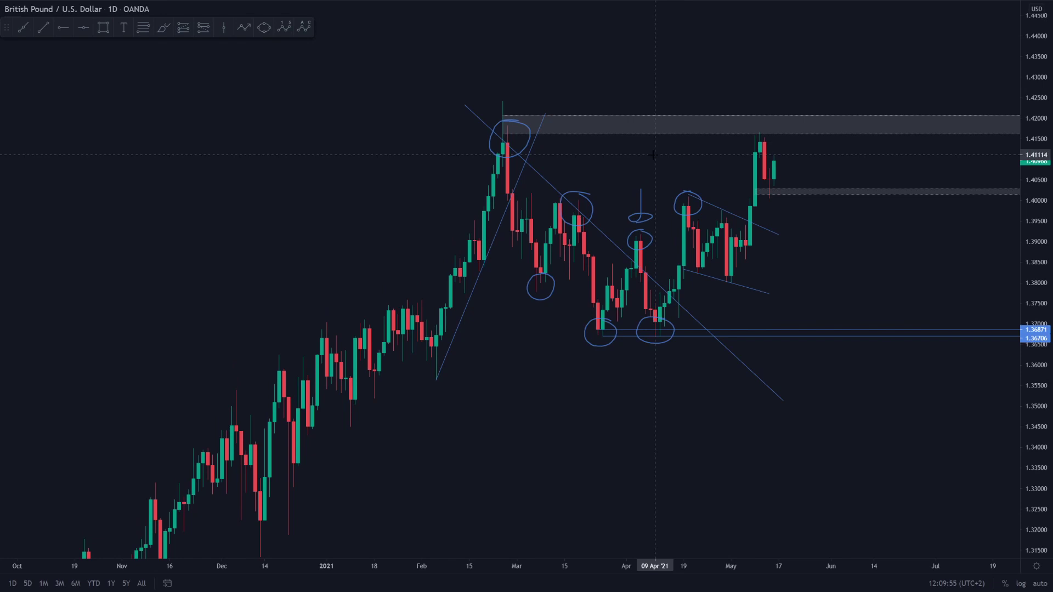
pyautogui.moveTo(464, 104); pyautogui.dragTo(503, 101)
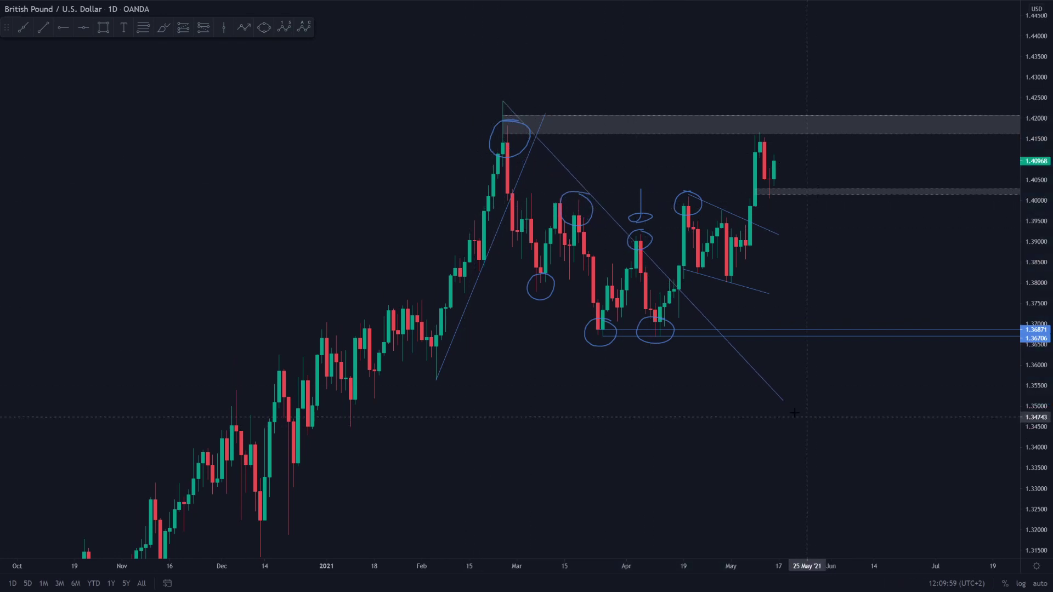
pyautogui.moveTo(783, 401); pyautogui.dragTo(763, 437)
pyautogui.click(821, 400)
# Delete the freehand arrow, the circle below it, and the late- and early-March low circles
pyautogui.click(643, 214)
pyautogui.press('Delete')
pyautogui.click(646, 234)
pyautogui.press('Delete')
pyautogui.click(603, 344)
pyautogui.press('Delete')
pyautogui.click(544, 299)
pyautogui.press('Delete')
# Delete the mid-March high, mid-April high and February peak circles, then brush one around the early-April high
pyautogui.click(589, 217)
pyautogui.press('Delete')
pyautogui.click(692, 195)
pyautogui.press('Delete')
pyautogui.click(493, 135)
pyautogui.press('Delete')
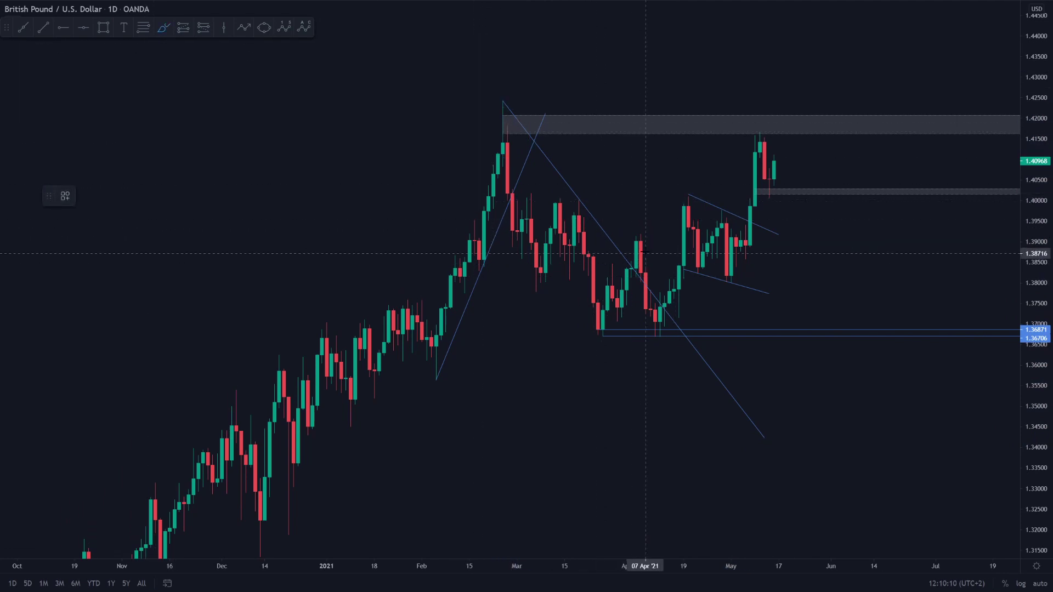
pyautogui.moveTo(630, 245); pyautogui.dragTo(649, 234)
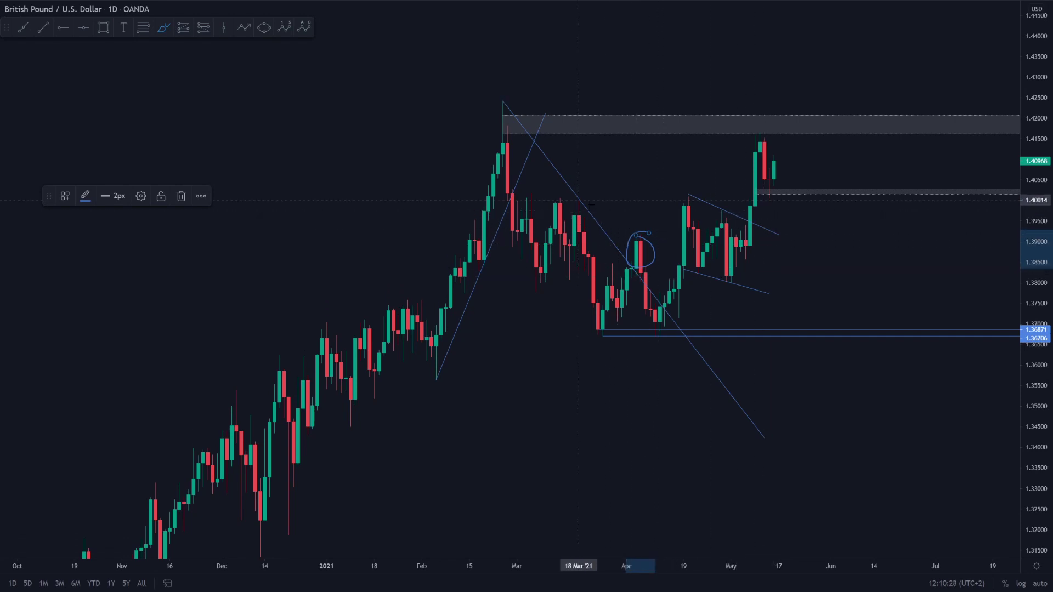
pyautogui.moveTo(607, 201); pyautogui.dragTo(584, 233)
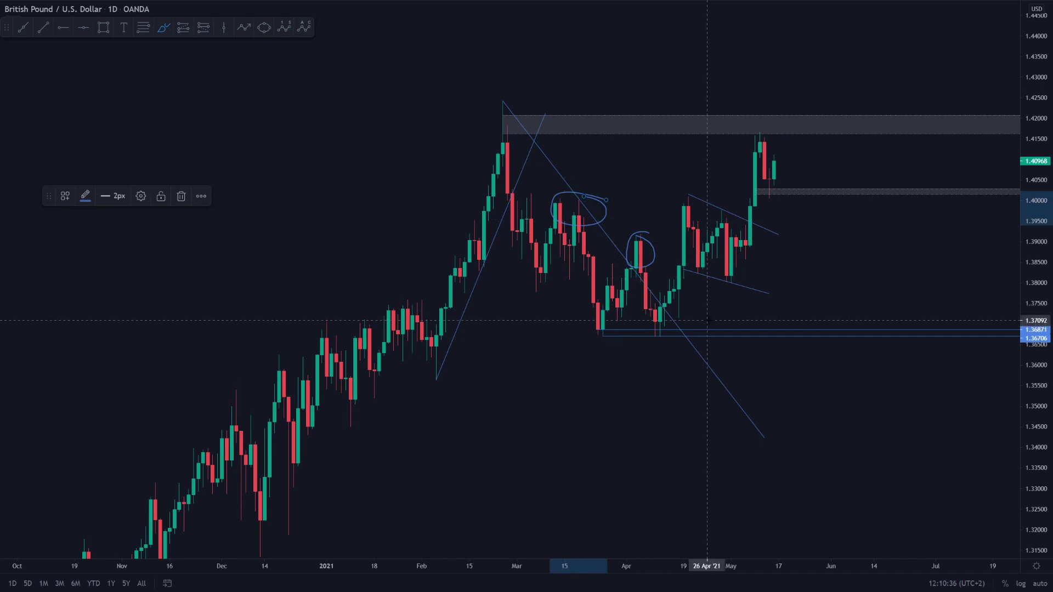
pyautogui.click(875, 271)
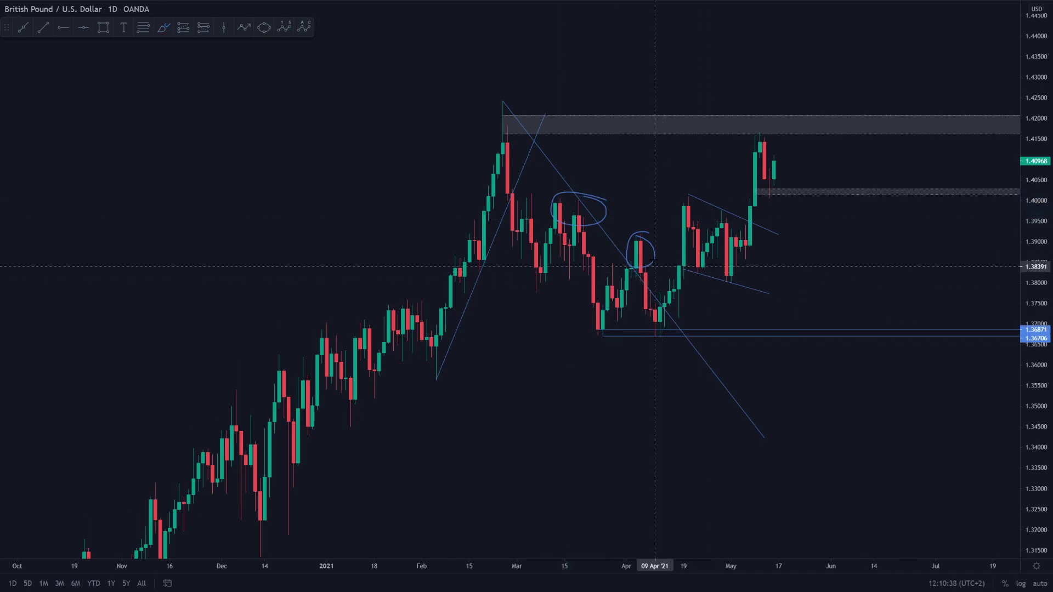
pyautogui.click(650, 245)
pyautogui.click(594, 198)
pyautogui.press('Delete')
pyautogui.click(657, 257)
pyautogui.press('Delete')
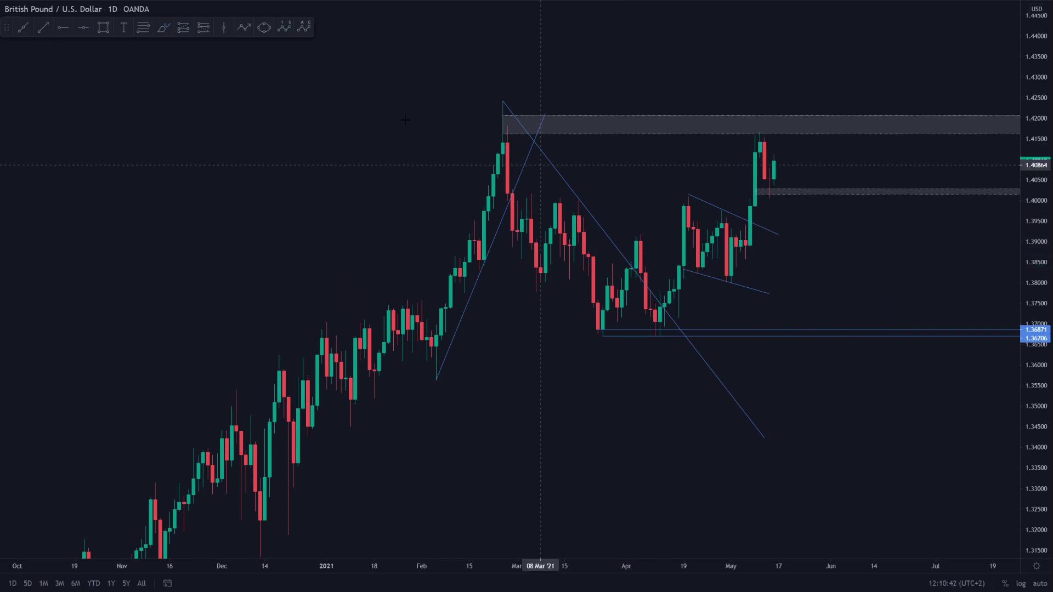
pyautogui.click(164, 28)
pyautogui.moveTo(690, 187)
pyautogui.mouseDown()
pyautogui.moveTo(680, 193)
pyautogui.moveTo(689, 191)
pyautogui.mouseUp()
pyautogui.moveTo(641, 228)
pyautogui.mouseDown()
pyautogui.moveTo(627, 247)
pyautogui.moveTo(640, 240)
pyautogui.mouseUp()
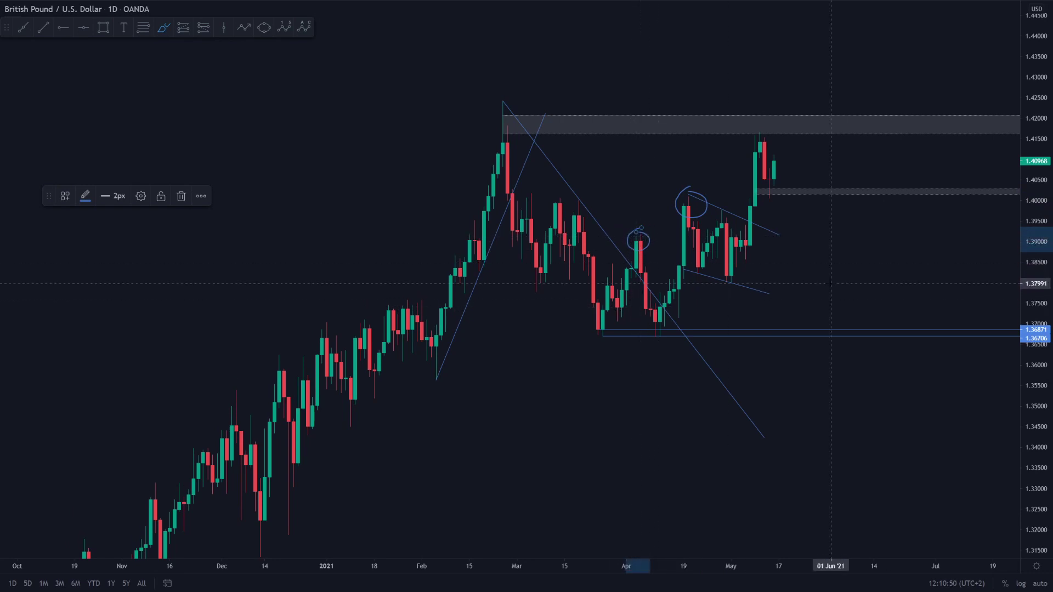
pyautogui.press('Escape')
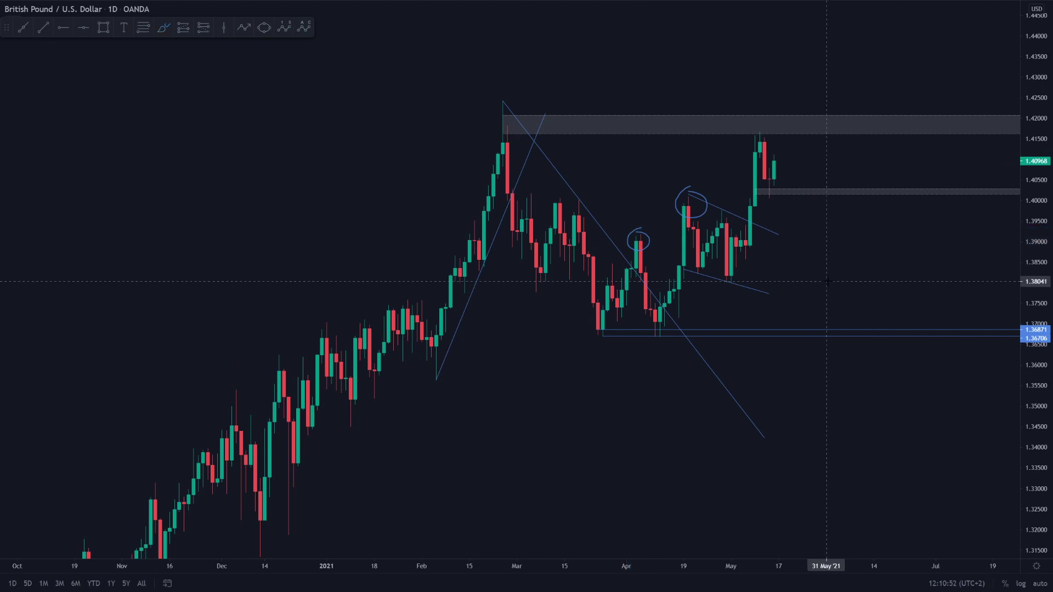
pyautogui.click(679, 204)
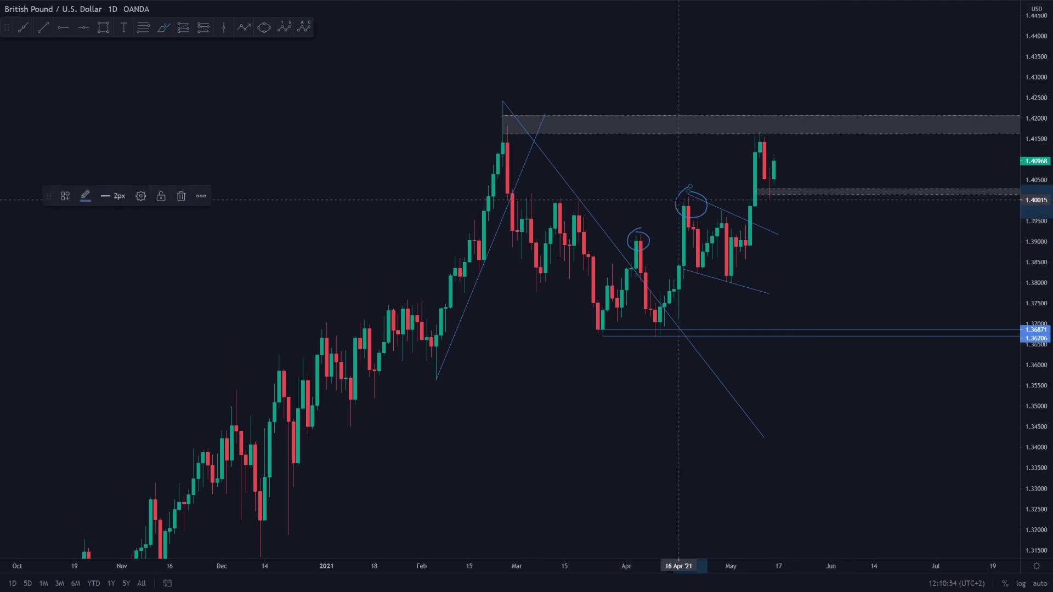
pyautogui.press('Delete')
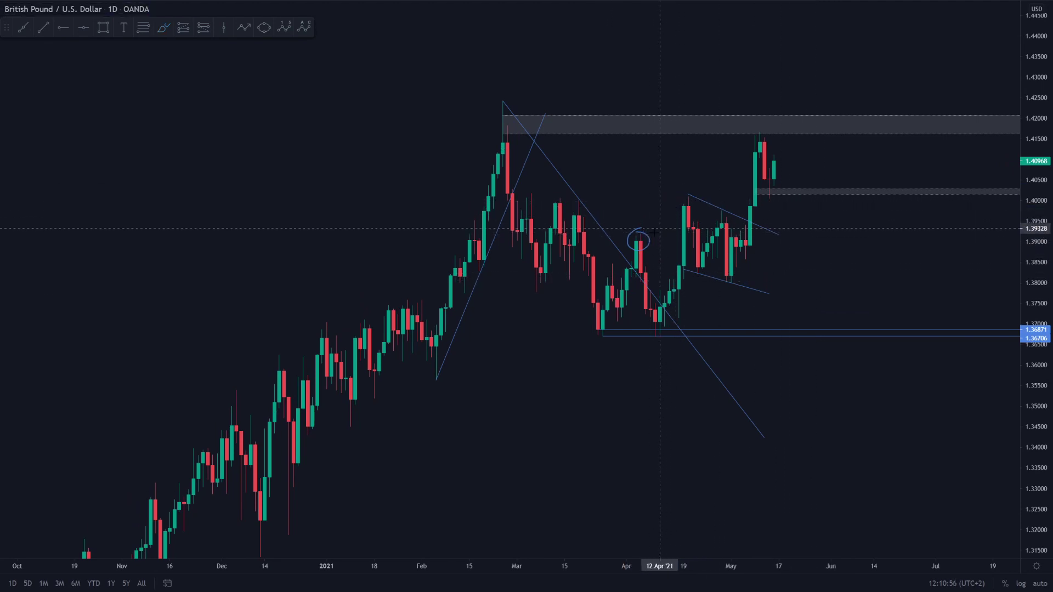
pyautogui.click(647, 240)
pyautogui.press('Delete')
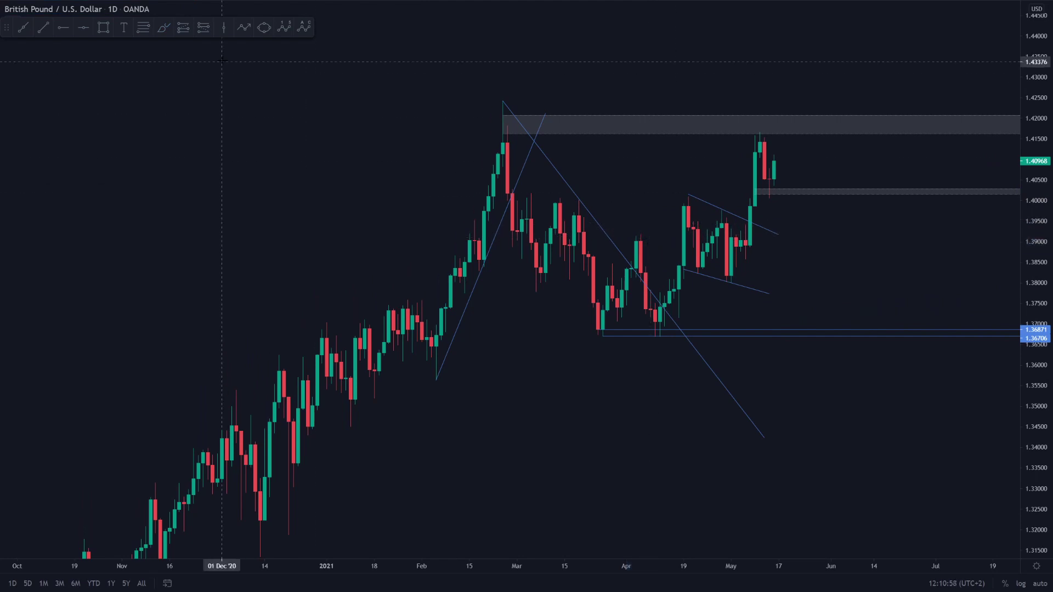
# Brush an ellipse around the converging April–May wedge, then delete it
pyautogui.click(163, 30)
pyautogui.moveTo(783, 230)
pyautogui.mouseDown()
pyautogui.moveTo(707, 198)
pyautogui.moveTo(713, 292)
pyautogui.moveTo(768, 226)
pyautogui.mouseUp()
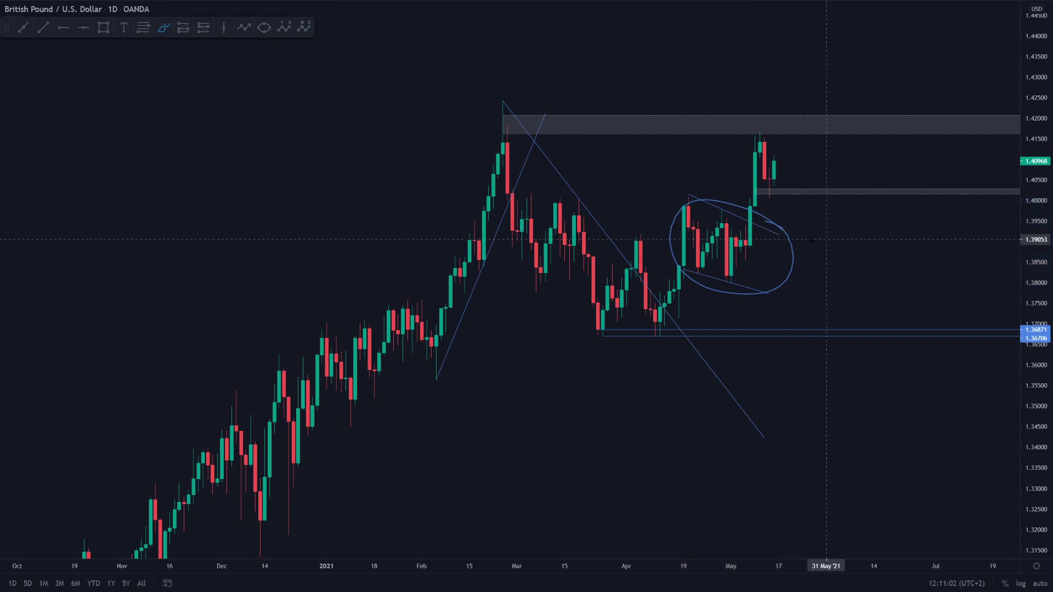
pyautogui.click(790, 250)
pyautogui.press('Delete')
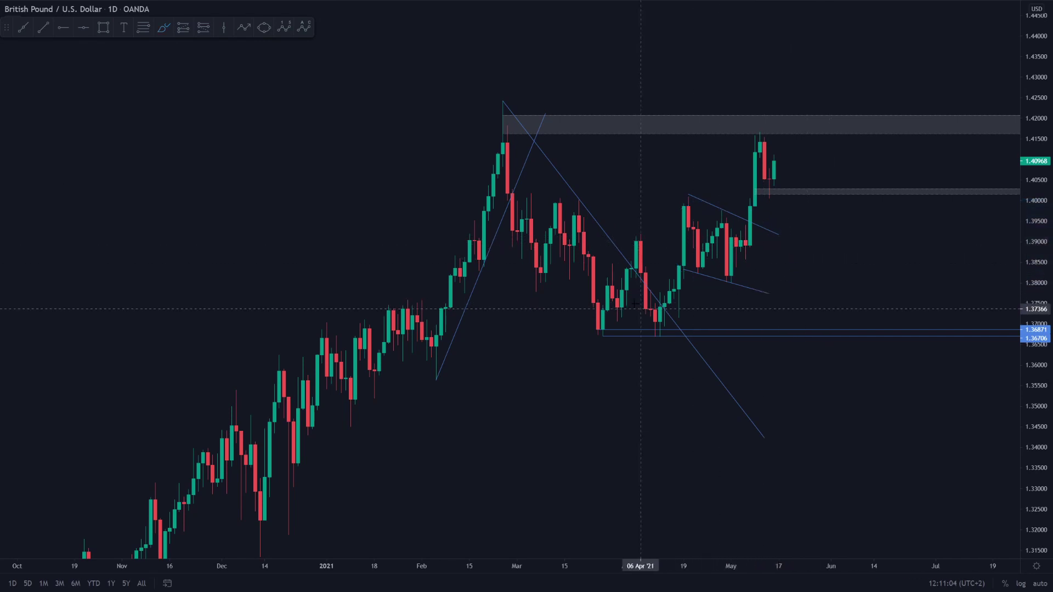
# Sketch a zigzag projection up toward resistance and an oval around the February peak, then undo
pyautogui.click(157, 33)
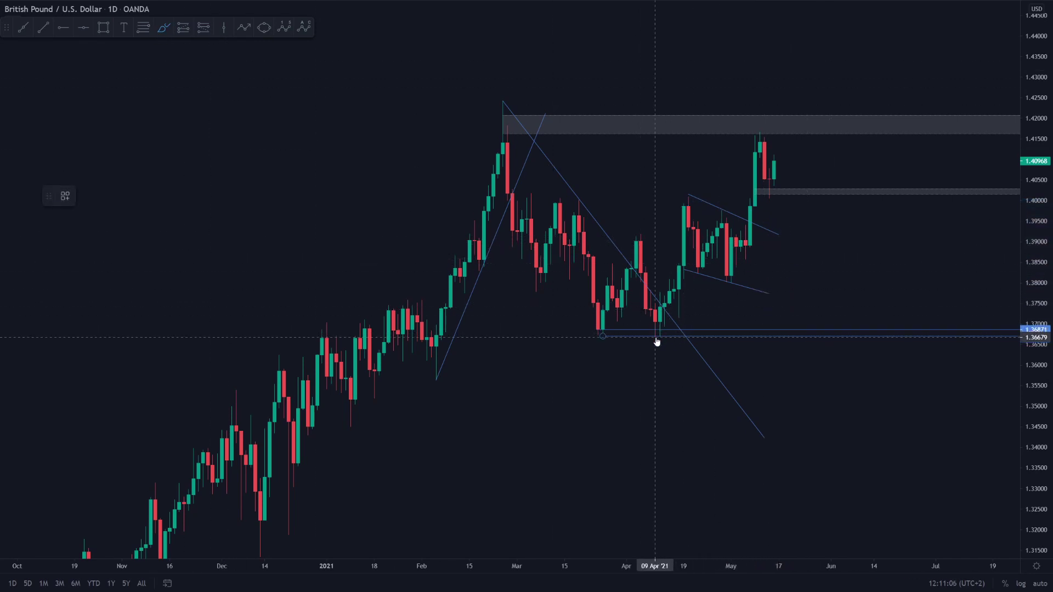
pyautogui.moveTo(789, 340)
pyautogui.mouseDown()
pyautogui.moveTo(831, 210)
pyautogui.moveTo(854, 283)
pyautogui.moveTo(877, 223)
pyautogui.moveTo(893, 286)
pyautogui.moveTo(944, 141)
pyautogui.mouseUp()
pyautogui.moveTo(539, 114)
pyautogui.mouseDown()
pyautogui.moveTo(506, 110)
pyautogui.moveTo(496, 146)
pyautogui.moveTo(538, 106)
pyautogui.moveTo(522, 99)
pyautogui.mouseUp()
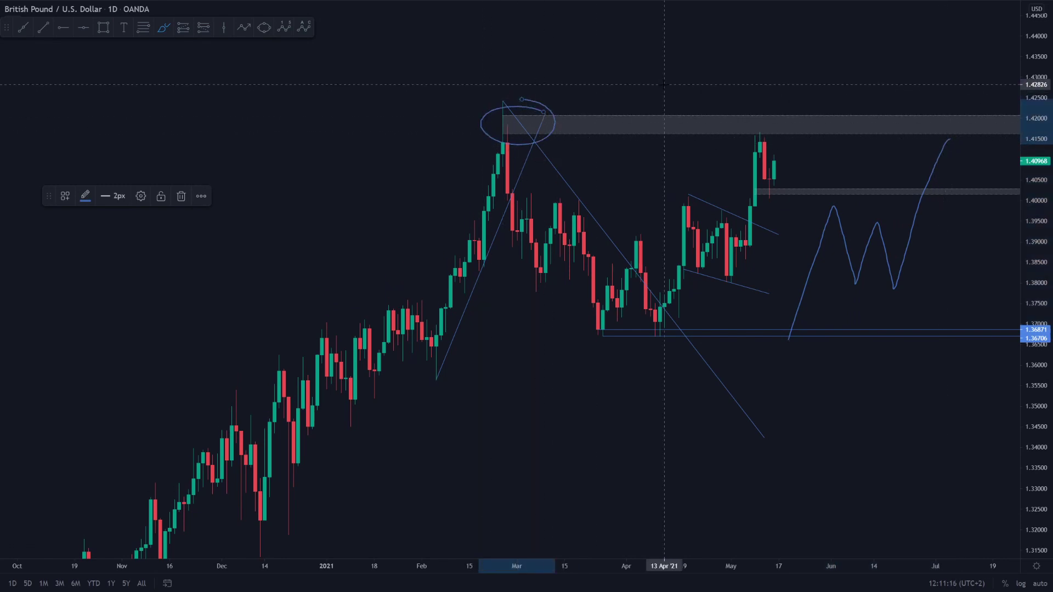
pyautogui.click(663, 85)
pyautogui.click(537, 103)
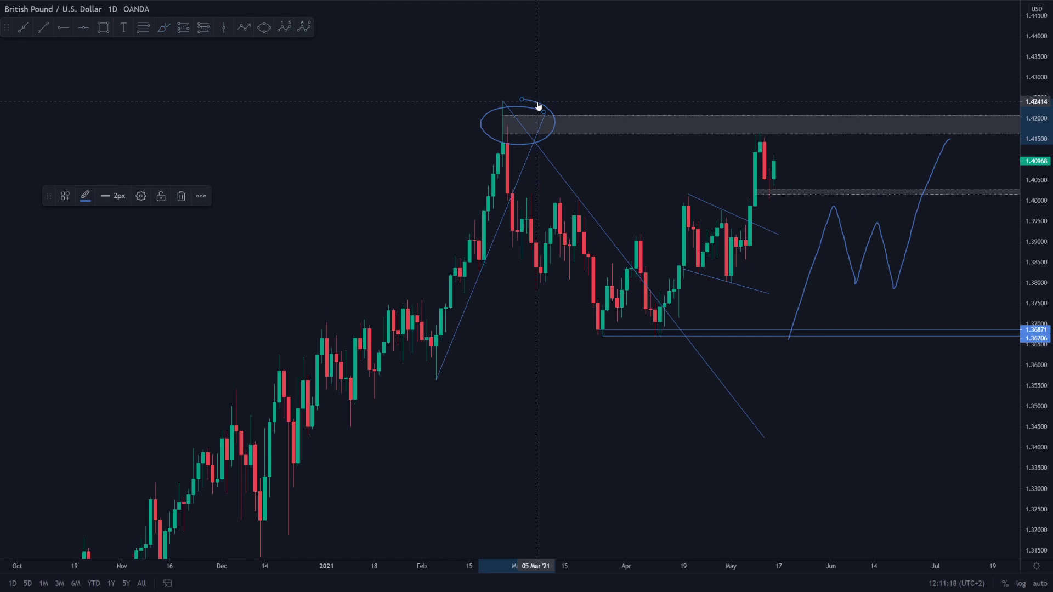
pyautogui.hotkey('ctrl', 'z')
pyautogui.hotkey('ctrl', 'z')
pyautogui.hotkey('ctrl', 'z')
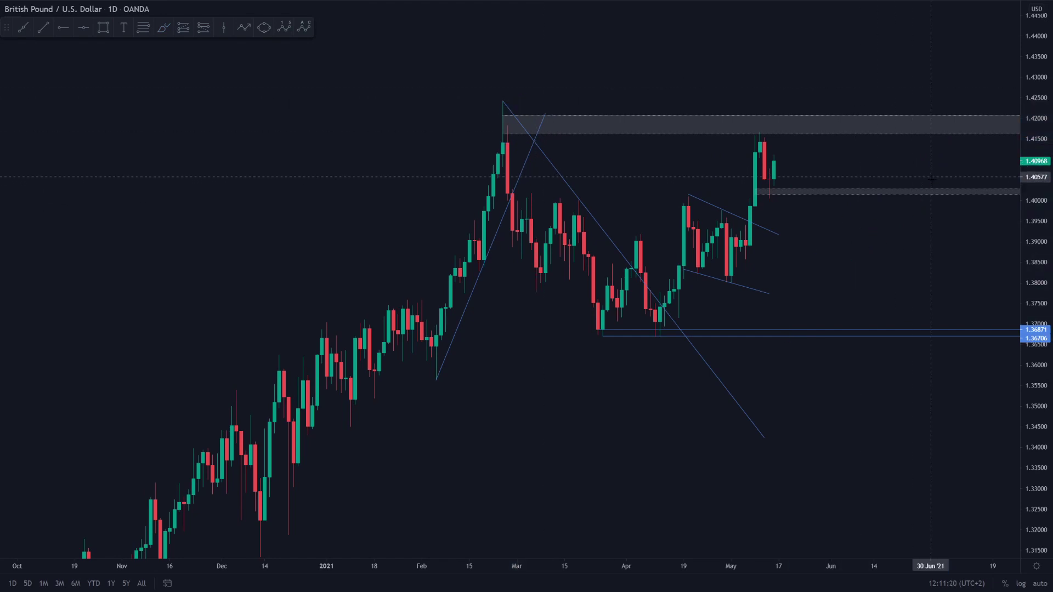
# Zoom in and stretch the price scale to enlarge the daily candles
pyautogui.scroll(1, 965, 348)
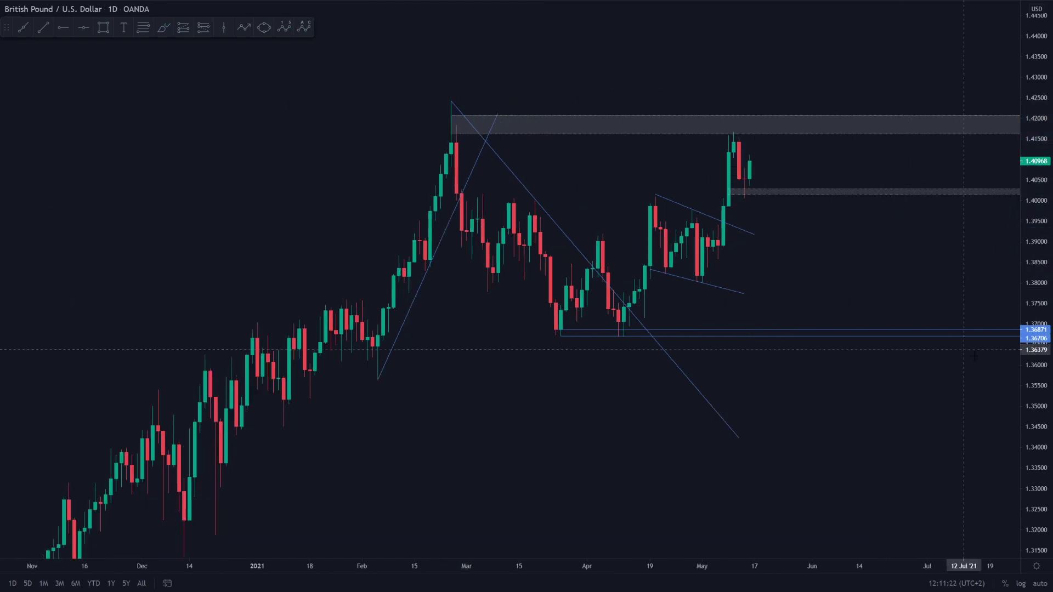
pyautogui.moveTo(1036, 452); pyautogui.dragTo(1021, 408)
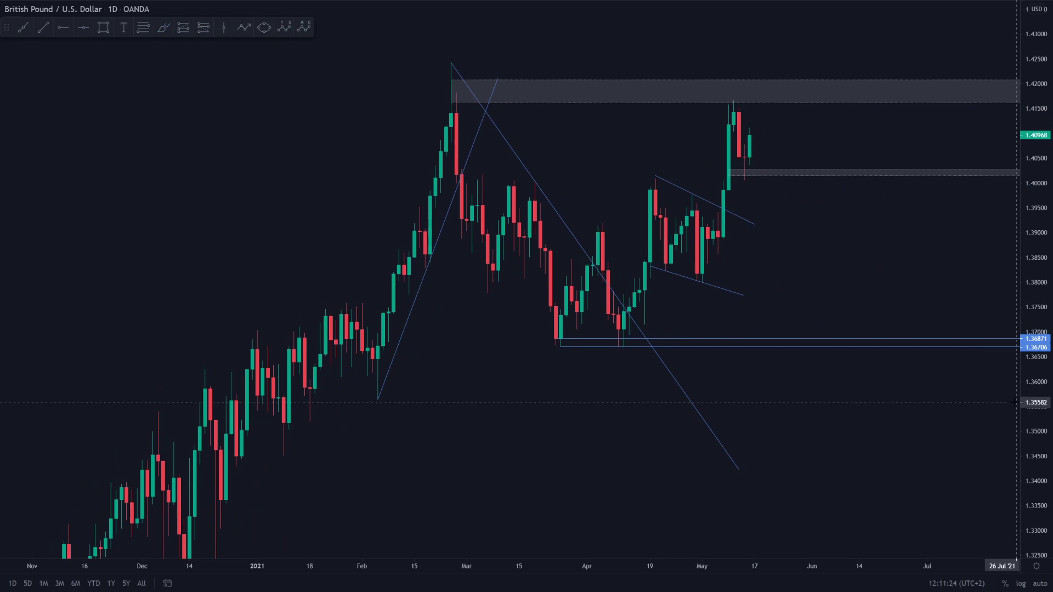
pyautogui.click(163, 28)
pyautogui.click(450, 103)
pyautogui.click(451, 80)
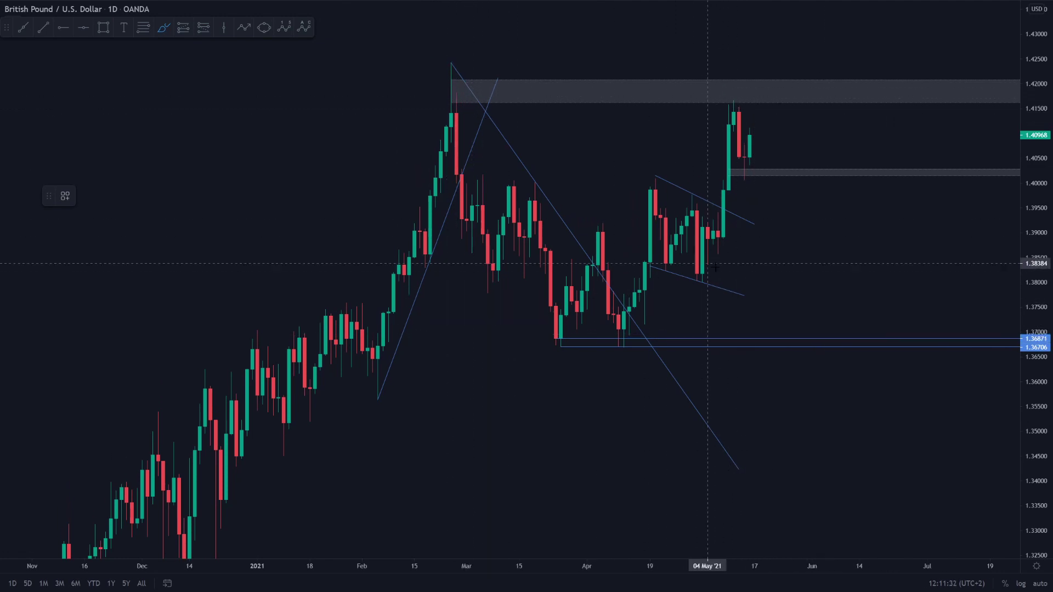
# Change the interval to 4 hours with '4h' and restretch the price scale
pyautogui.write('4h')
pyautogui.press('Return')
pyautogui.scroll(-6, 952, 275)
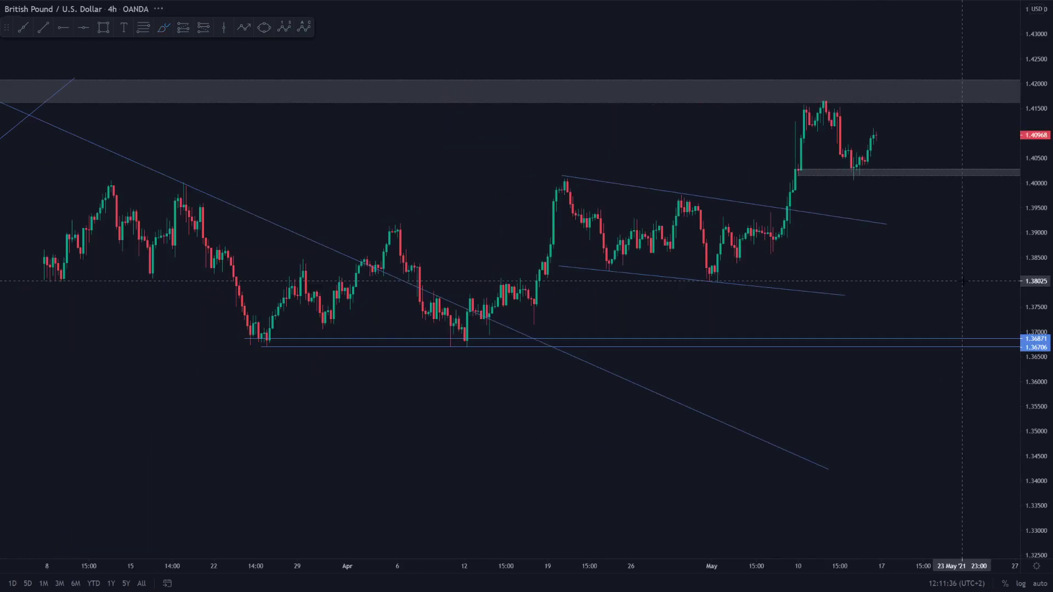
pyautogui.moveTo(1029, 405); pyautogui.dragTo(1030, 303)
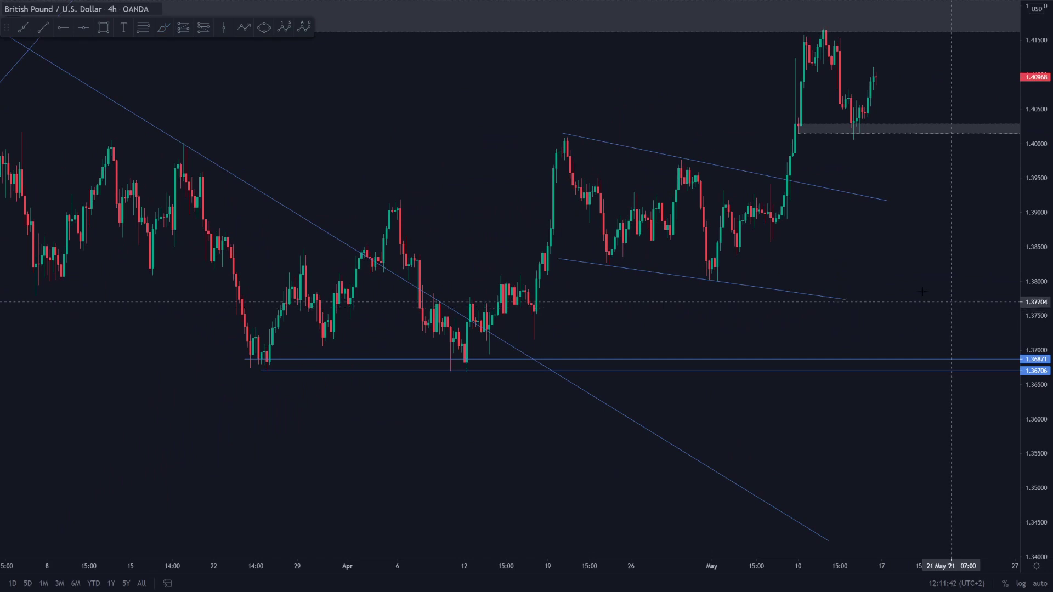
# Brush loops around the April rally, channel candles and peaks, then undo them
pyautogui.click(167, 31)
pyautogui.moveTo(447, 375)
pyautogui.mouseDown()
pyautogui.moveTo(598, 137)
pyautogui.moveTo(450, 267)
pyautogui.moveTo(436, 373)
pyautogui.mouseUp()
pyautogui.moveTo(863, 208)
pyautogui.mouseDown()
pyautogui.moveTo(681, 145)
pyautogui.moveTo(790, 254)
pyautogui.moveTo(781, 181)
pyautogui.mouseUp()
pyautogui.moveTo(712, 300)
pyautogui.mouseDown()
pyautogui.moveTo(713, 275)
pyautogui.moveTo(840, 104)
pyautogui.moveTo(765, 230)
pyautogui.moveTo(698, 295)
pyautogui.mouseUp()
pyautogui.moveTo(805, 25)
pyautogui.mouseDown()
pyautogui.moveTo(957, 137)
pyautogui.moveTo(785, 56)
pyautogui.moveTo(835, 17)
pyautogui.mouseUp()
pyautogui.click(889, 54)
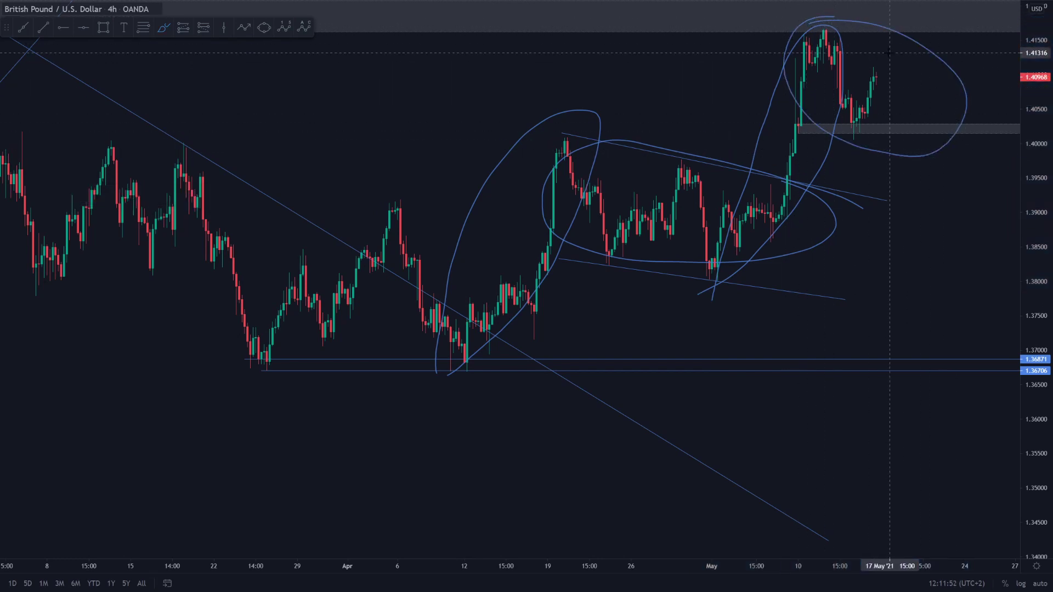
pyautogui.hotkey('ctrl', 'z')
pyautogui.hotkey('ctrl', 'z')
pyautogui.hotkey('ctrl', 'z')
pyautogui.hotkey('ctrl', 'z')
pyautogui.hotkey('ctrl', 'z')
pyautogui.hotkey('ctrl', 'z')
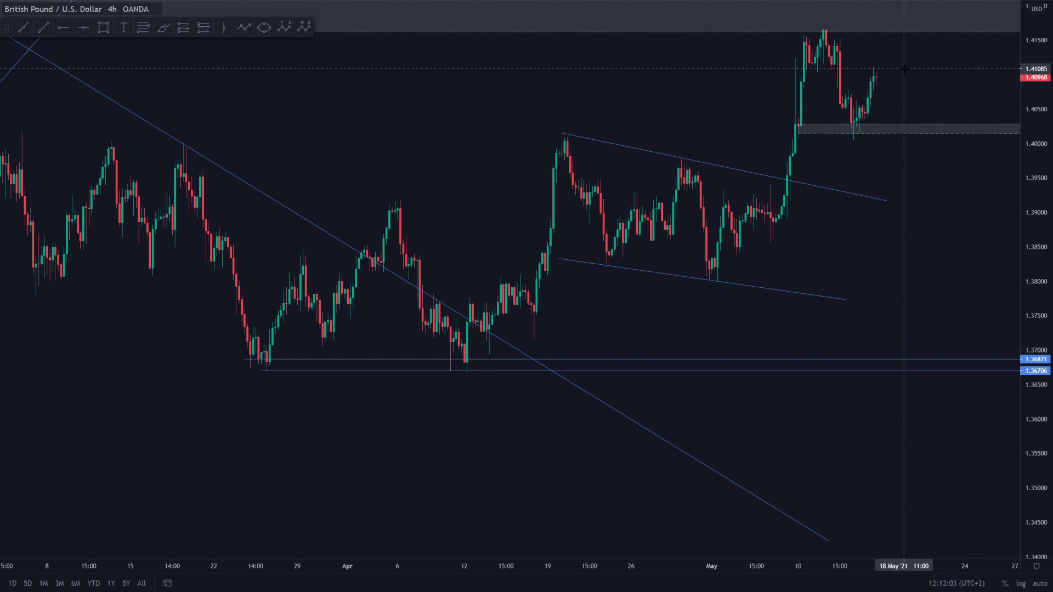
# Zoom in and brush an ellipse around the top candles near 1.416
pyautogui.scroll(4, 905, 69)
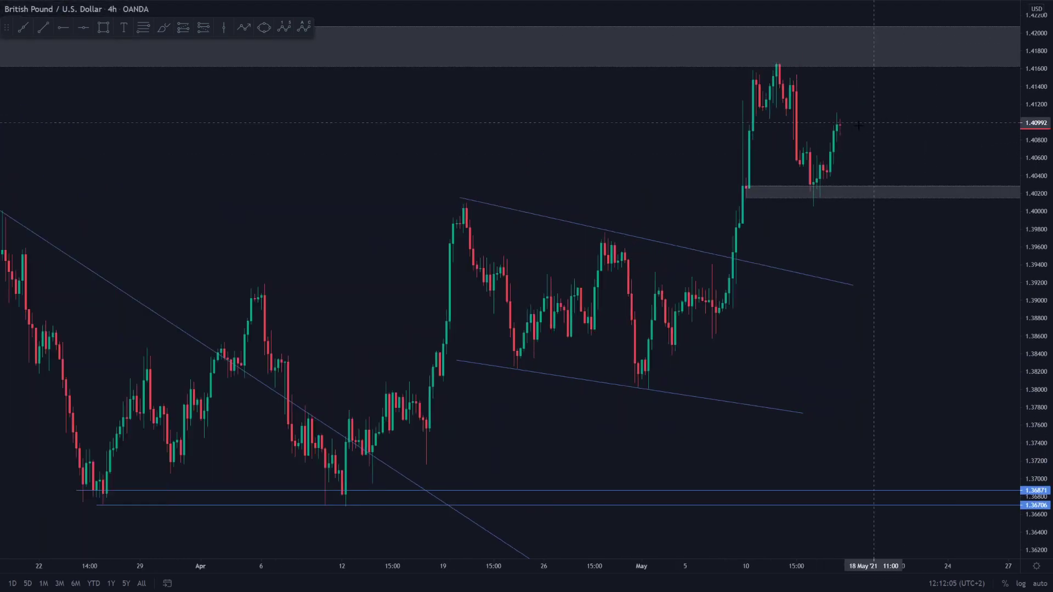
pyautogui.scroll(1, 875, 123)
pyautogui.click(167, 27)
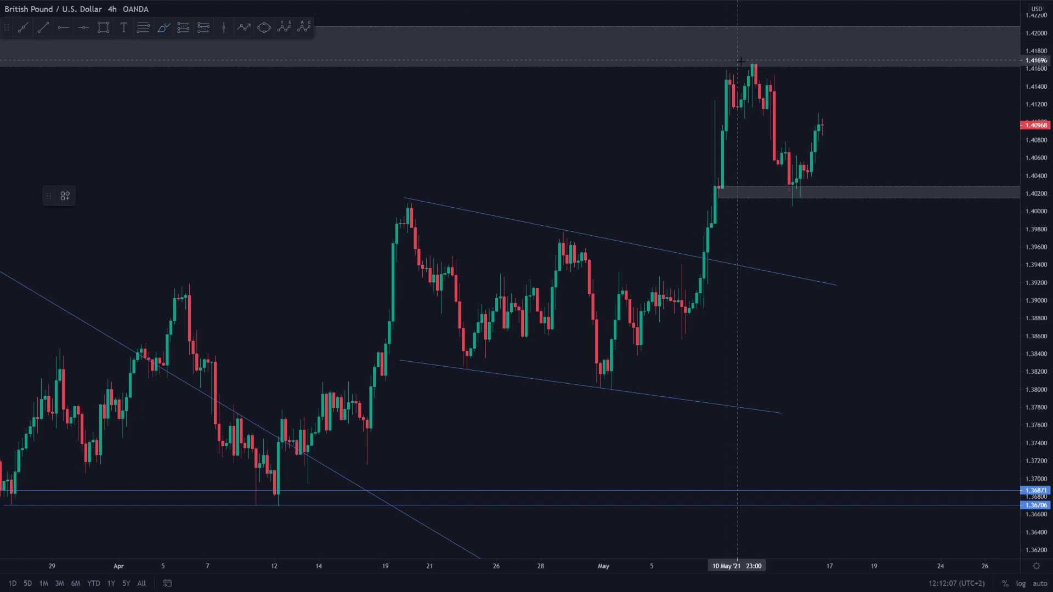
pyautogui.moveTo(743, 52); pyautogui.dragTo(757, 54)
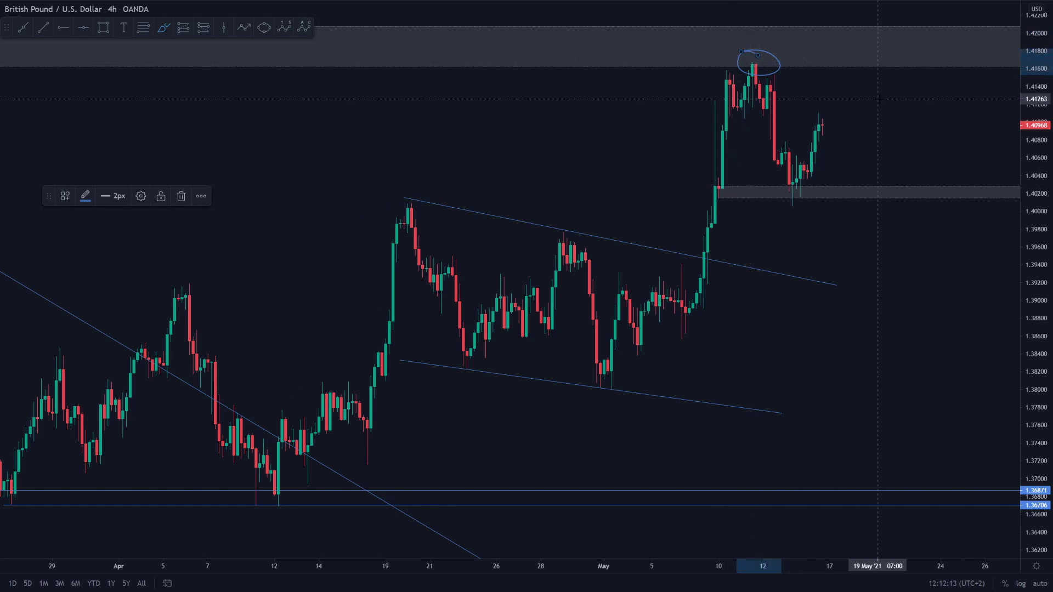
pyautogui.click(841, 104)
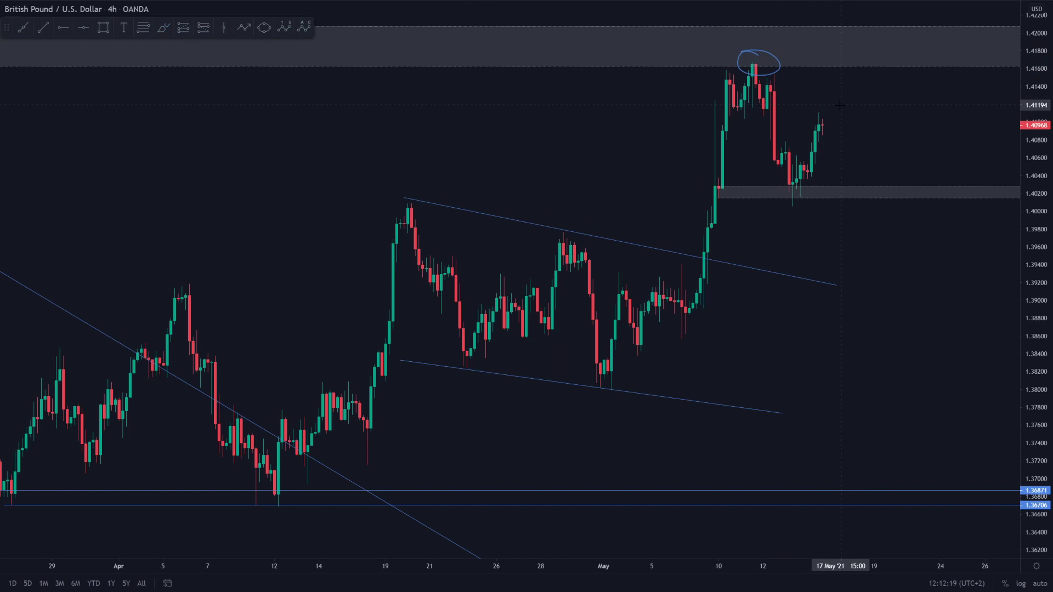
# Switch to the 1-hour interval with '1h' and frame the recent highs
pyautogui.write('1h')
pyautogui.press('Return')
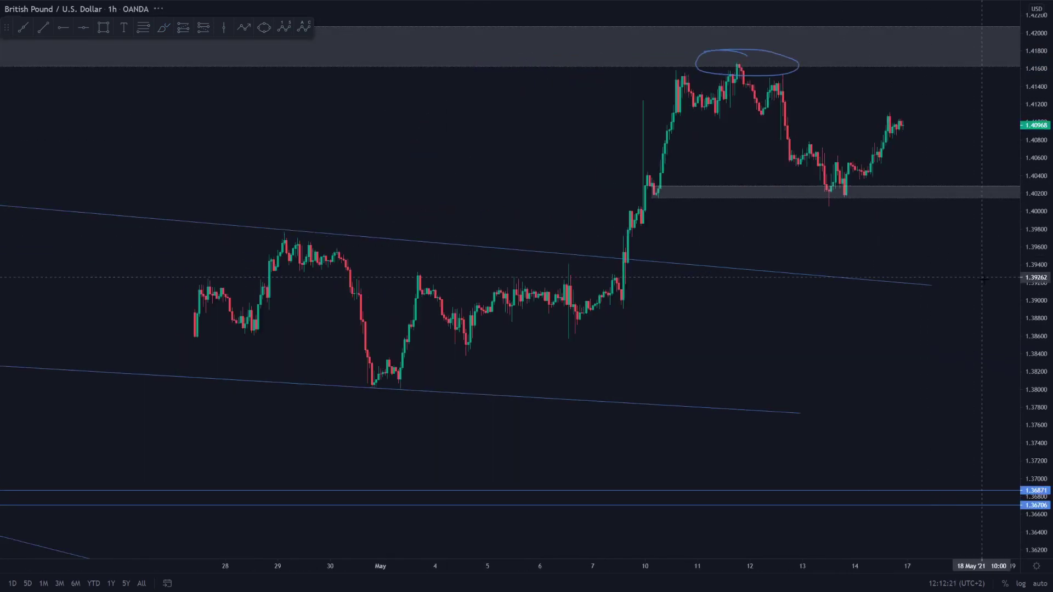
pyautogui.moveTo(1043, 366); pyautogui.dragTo(1021, 139)
pyautogui.moveTo(940, 47); pyautogui.dragTo(973, 284)
pyautogui.scroll(2, 526, 296)
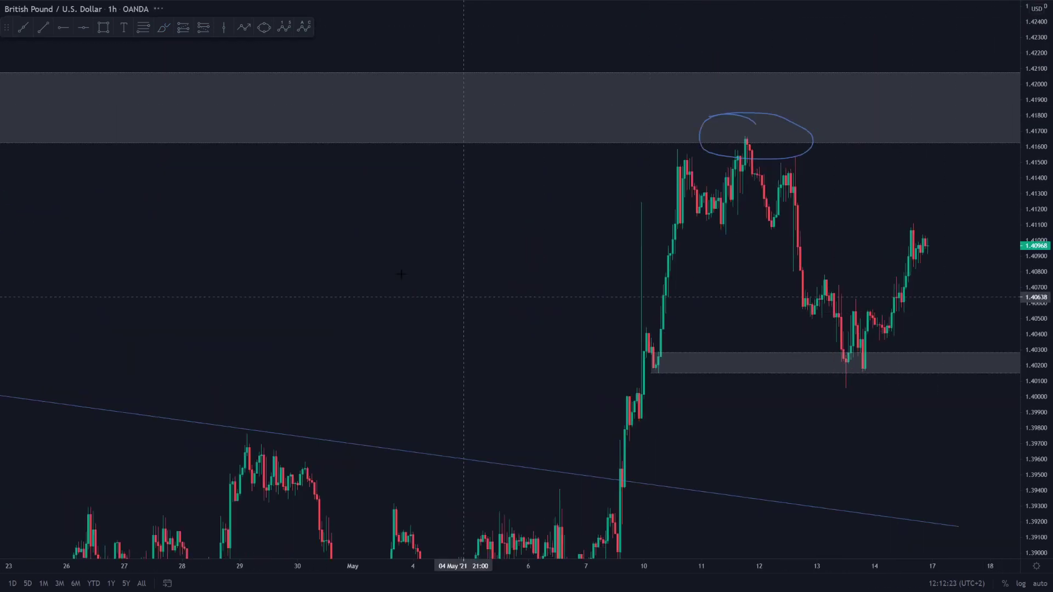
# Trace an M shape over the double top, then delete it and the peak ellipse
pyautogui.click(162, 27)
pyautogui.moveTo(624, 231)
pyautogui.mouseDown()
pyautogui.moveTo(645, 170)
pyautogui.moveTo(676, 213)
pyautogui.moveTo(715, 155)
pyautogui.moveTo(743, 221)
pyautogui.moveTo(775, 163)
pyautogui.mouseUp()
pyautogui.press('Escape')
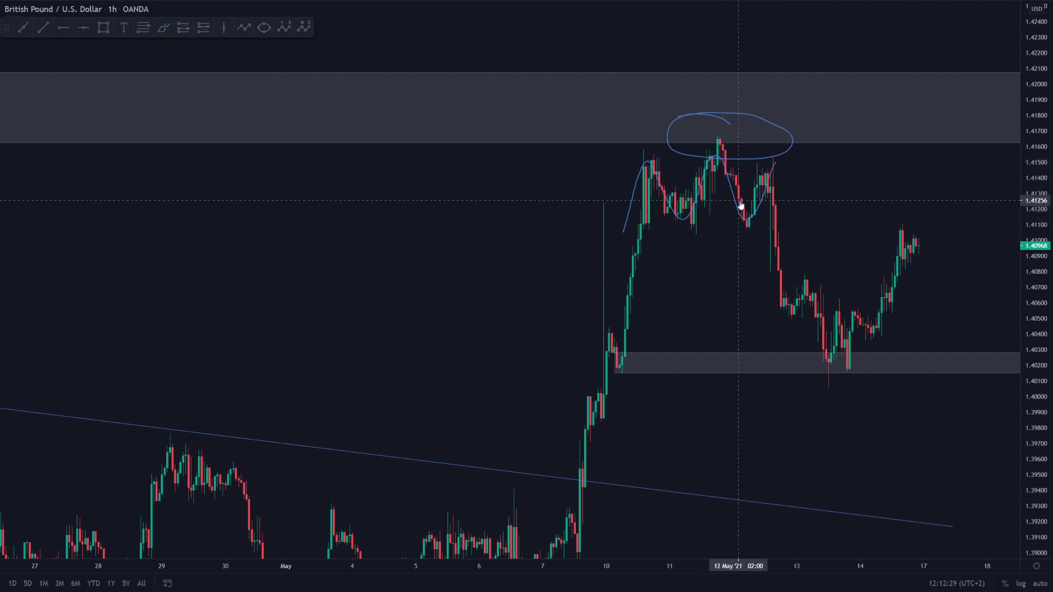
pyautogui.click(735, 205)
pyautogui.press('Delete')
pyautogui.click(741, 160)
pyautogui.press('Delete')
pyautogui.press('Escape')
# Brush a loop around the May rally and a wavy line across resistance, deleting both
pyautogui.moveTo(1035, 212); pyautogui.dragTo(1035, 392)
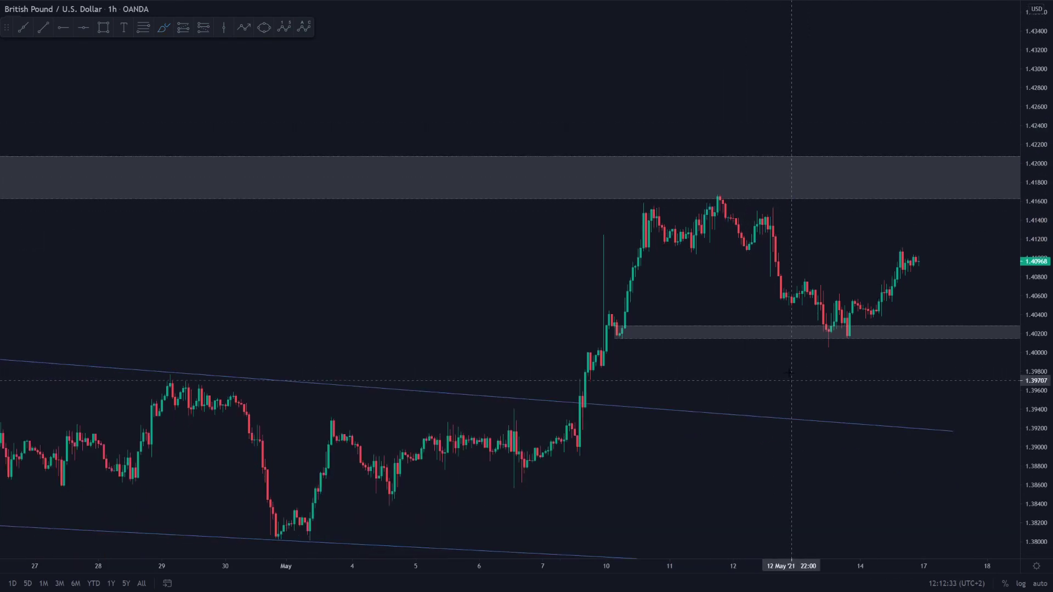
pyautogui.moveTo(791, 380); pyautogui.dragTo(786, 346)
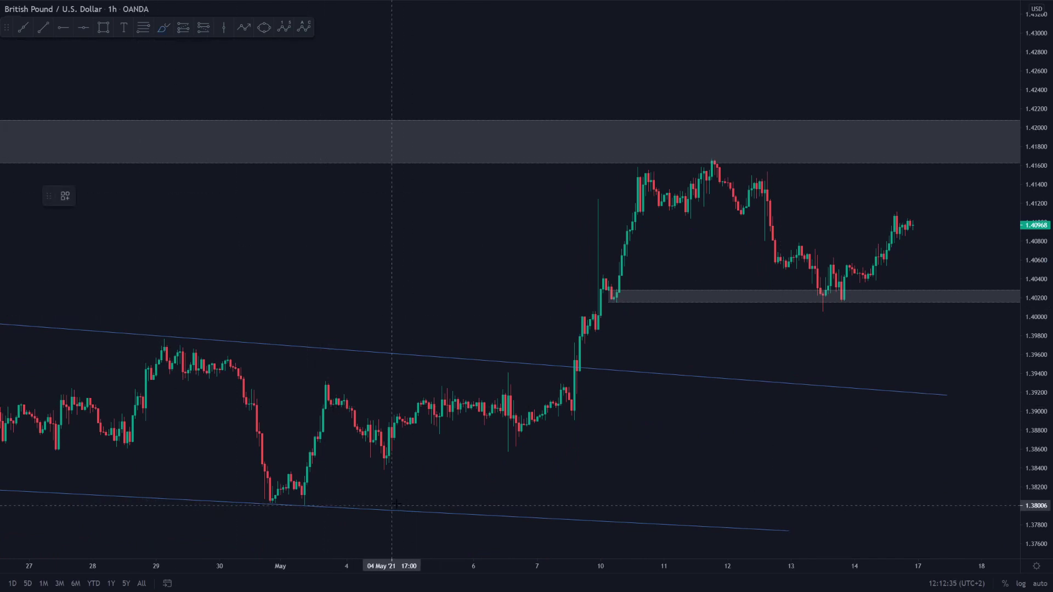
pyautogui.moveTo(338, 518)
pyautogui.mouseDown()
pyautogui.moveTo(810, 106)
pyautogui.moveTo(386, 355)
pyautogui.moveTo(301, 489)
pyautogui.mouseUp()
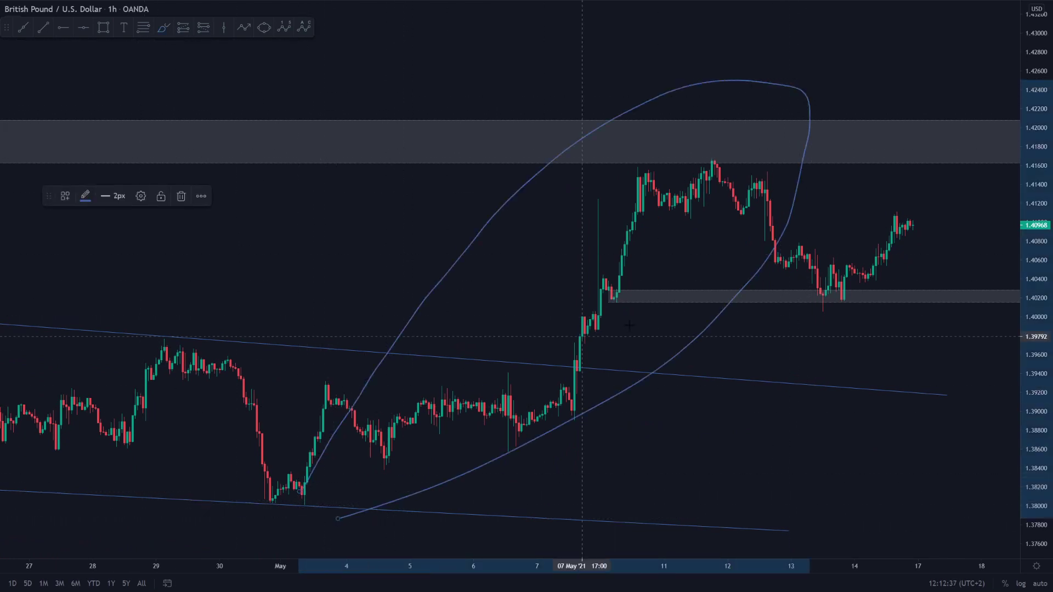
pyautogui.click(178, 196)
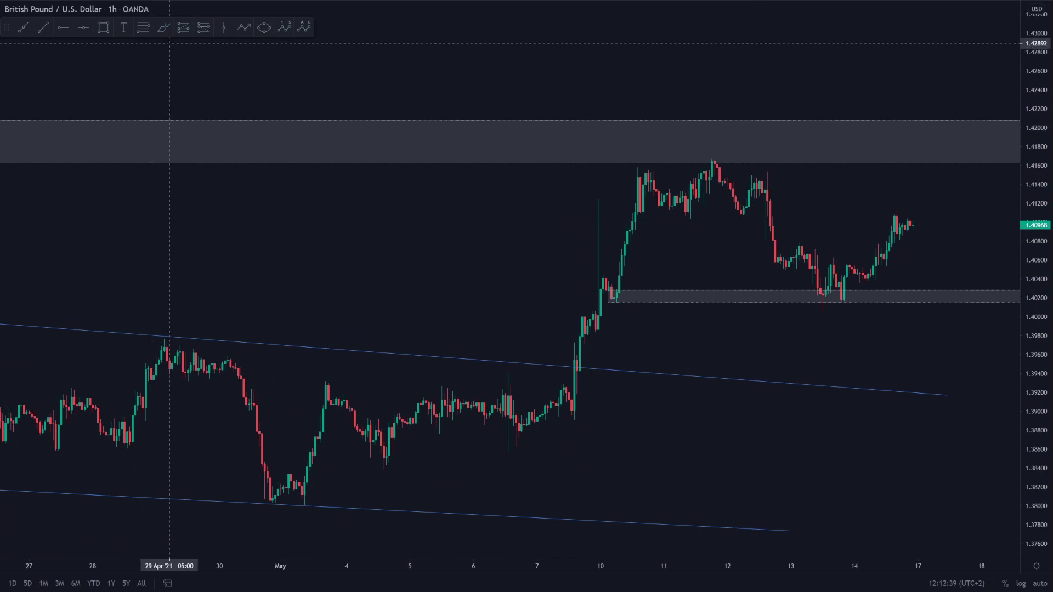
pyautogui.moveTo(493, 129)
pyautogui.mouseDown()
pyautogui.moveTo(560, 122)
pyautogui.moveTo(718, 142)
pyautogui.moveTo(774, 137)
pyautogui.mouseUp()
pyautogui.click(707, 139)
pyautogui.press('Delete')
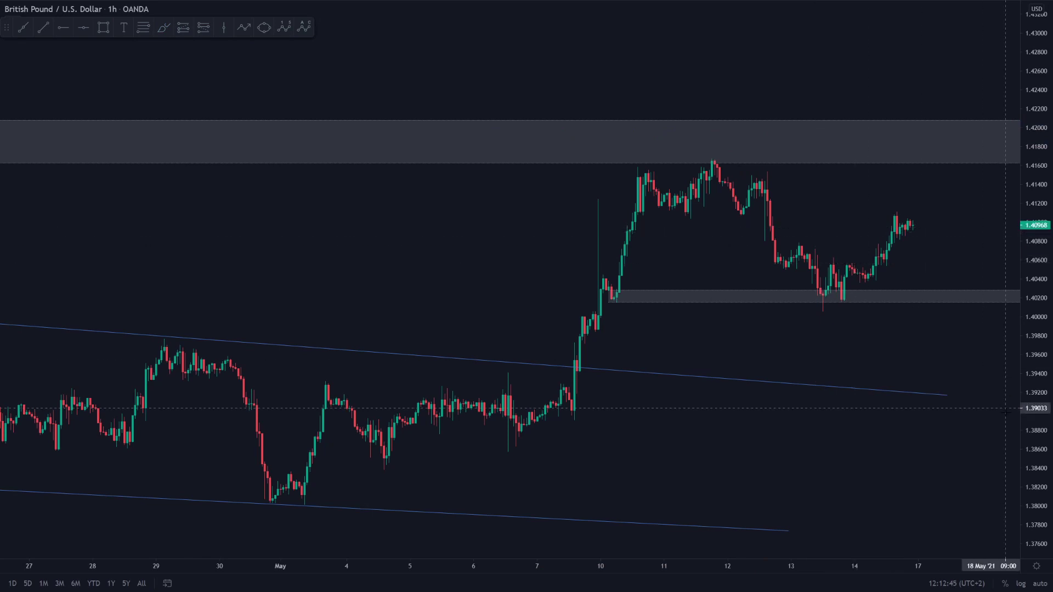
# Enlarge the candles, trace a trial zigzag over the double-top highs, then undo it
pyautogui.moveTo(1034, 476); pyautogui.dragTo(1032, 279)
pyautogui.scroll(1, 792, 210)
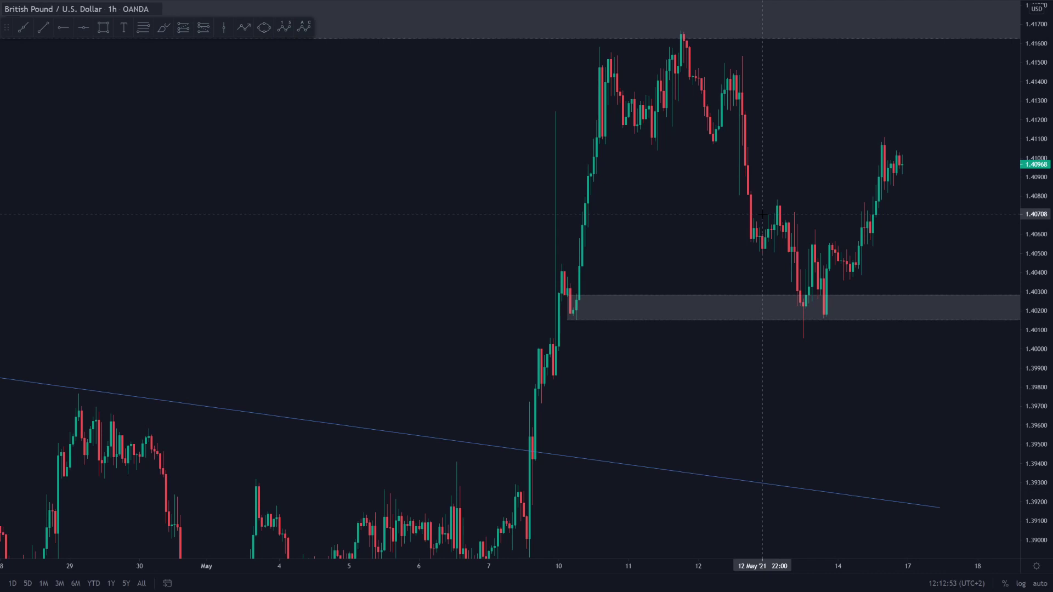
pyautogui.scroll(1, 652, 153)
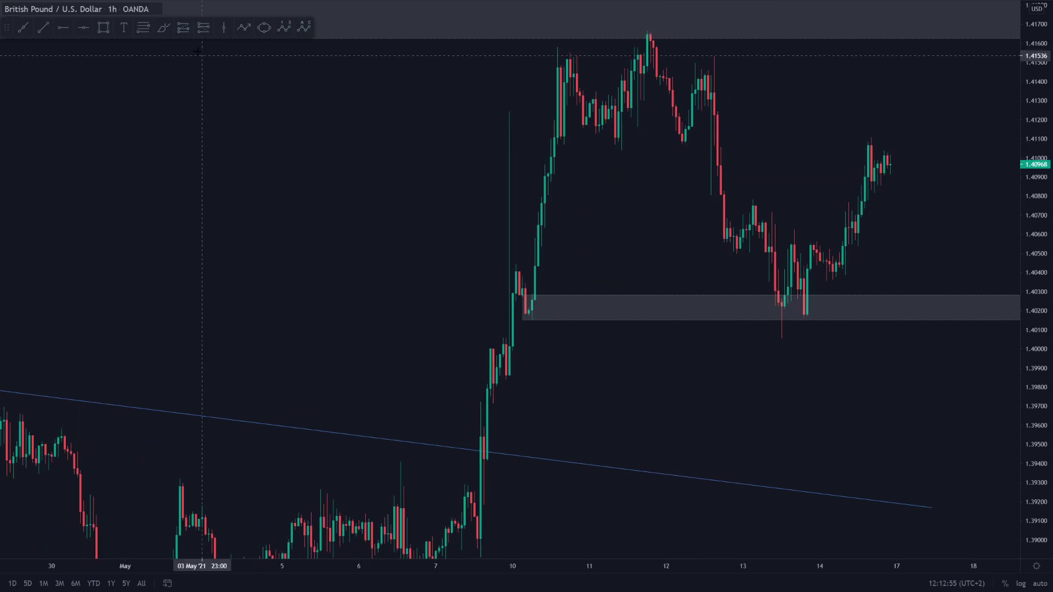
pyautogui.click(163, 28)
pyautogui.moveTo(554, 134)
pyautogui.mouseDown()
pyautogui.moveTo(576, 55)
pyautogui.moveTo(583, 90)
pyautogui.moveTo(649, 40)
pyautogui.moveTo(682, 134)
pyautogui.moveTo(708, 69)
pyautogui.mouseUp()
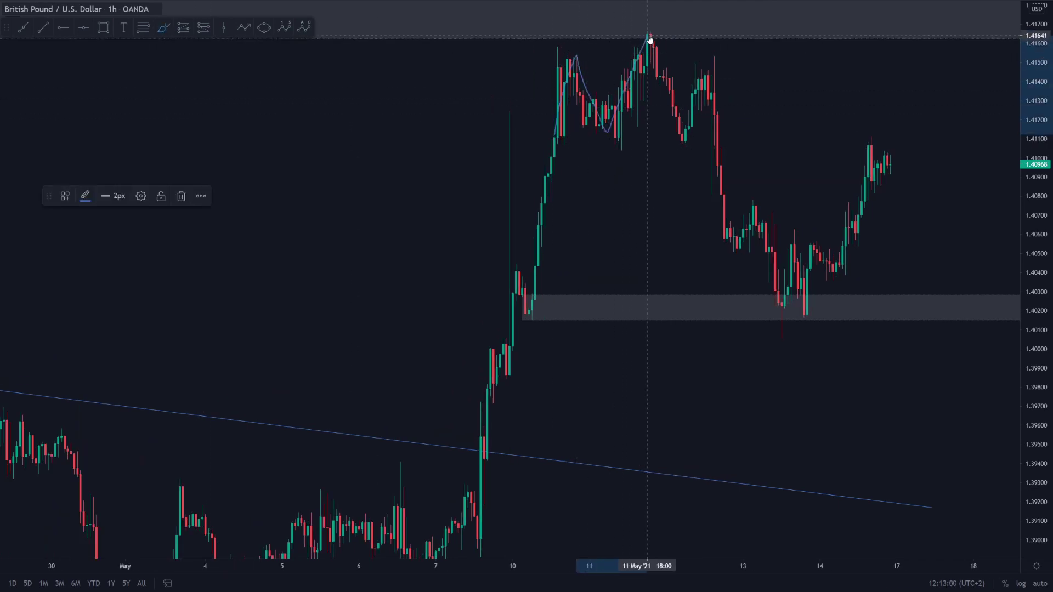
pyautogui.press('Escape')
pyautogui.click(668, 96)
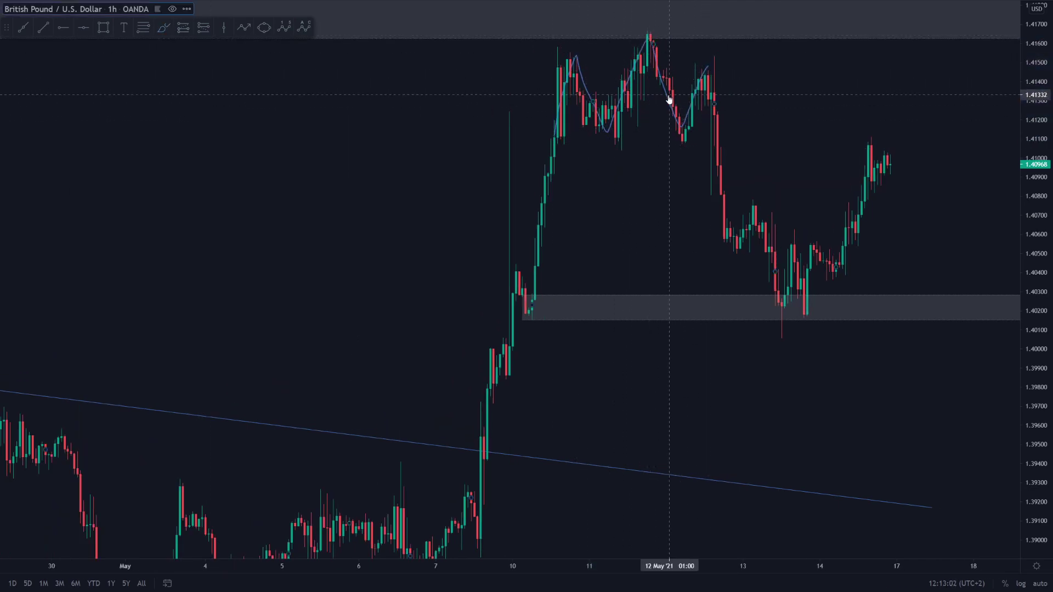
pyautogui.hotkey('ctrl', 'z')
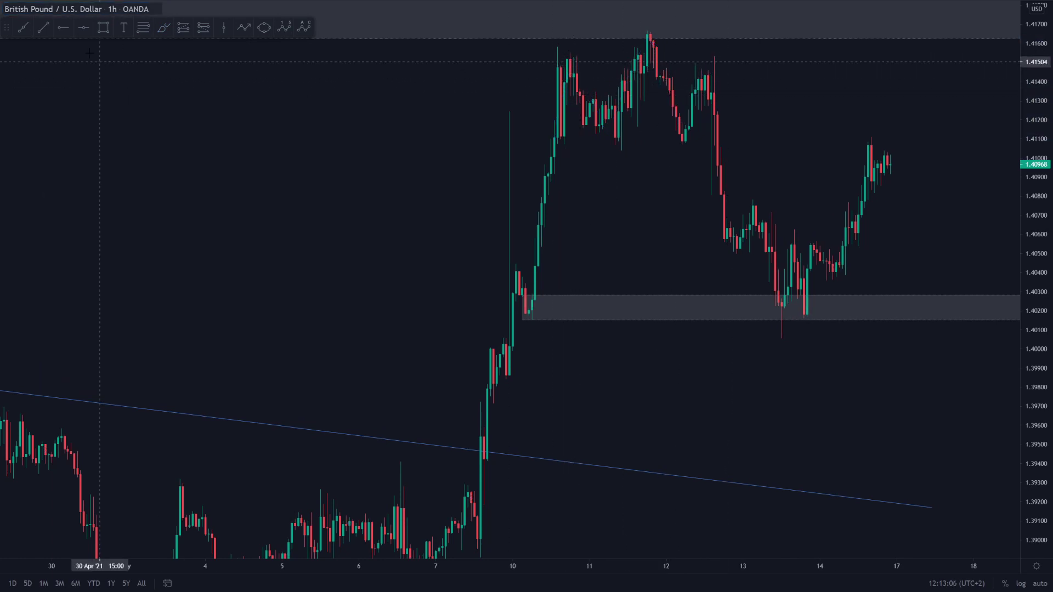
# Place a ray near the recent highs, then draw and delete a trial path through the peaks
pyautogui.click(570, 59)
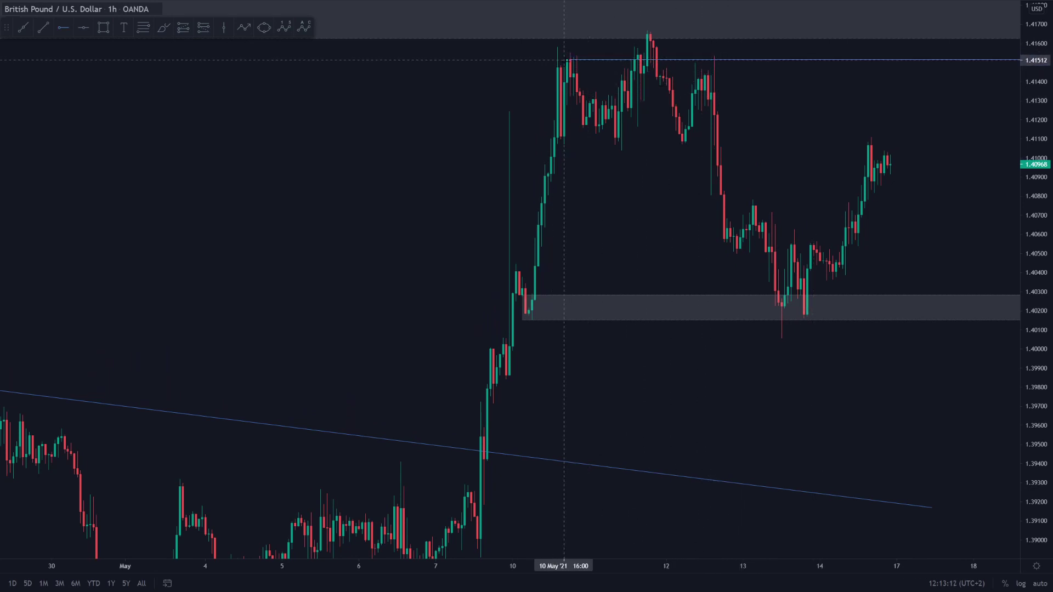
pyautogui.moveTo(721, 103); pyautogui.dragTo(760, 166)
pyautogui.click(164, 27)
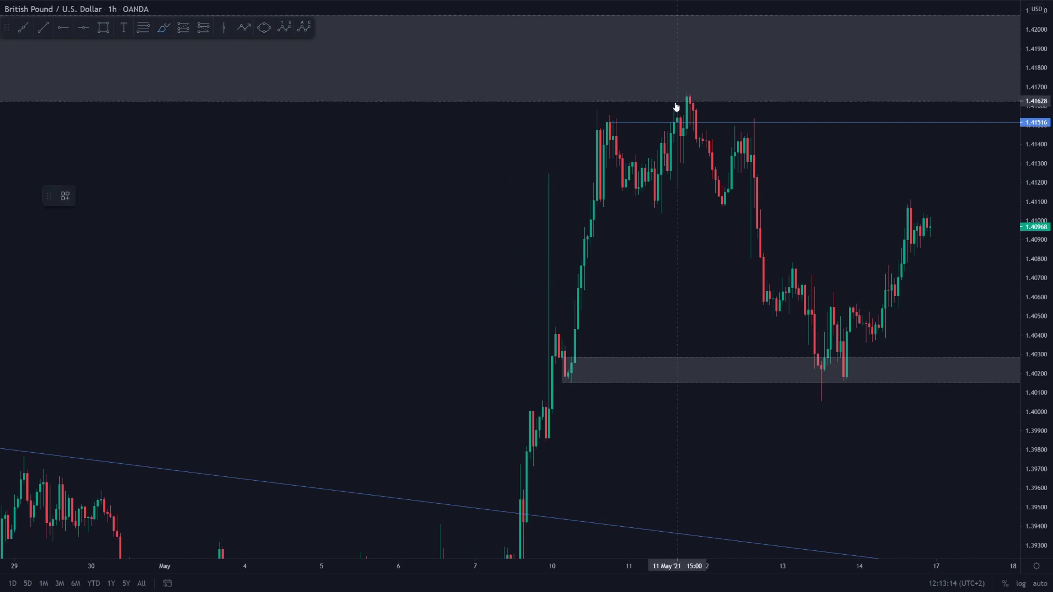
pyautogui.click(601, 190)
pyautogui.click(617, 121)
pyautogui.moveTo(649, 191)
pyautogui.mouseDown()
pyautogui.moveTo(686, 97)
pyautogui.moveTo(726, 198)
pyautogui.moveTo(741, 128)
pyautogui.mouseUp()
pyautogui.click(783, 154)
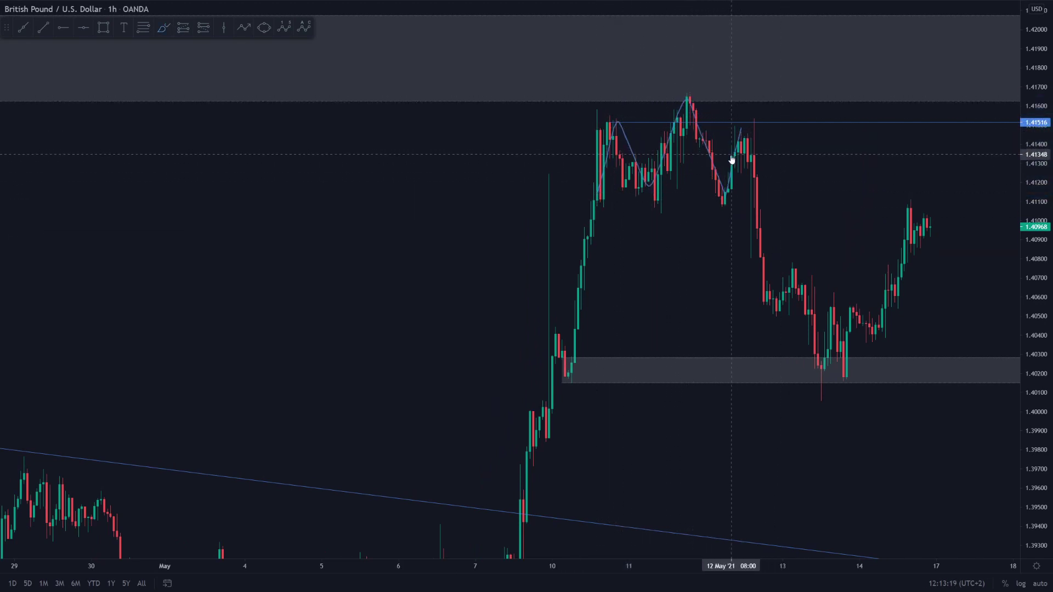
pyautogui.click(735, 163)
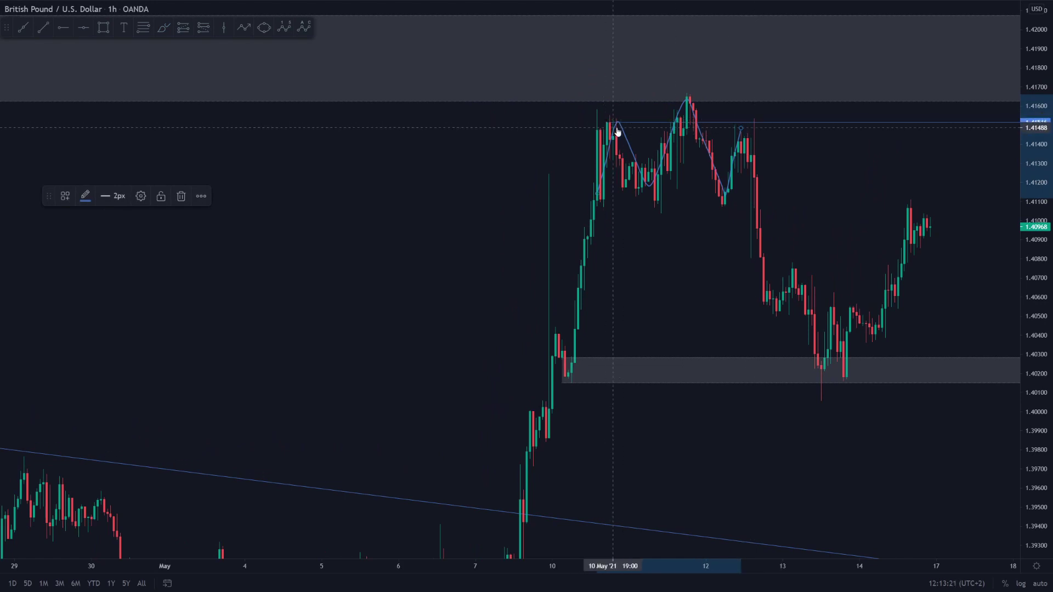
pyautogui.press('Delete')
# Draw a Fib retracement from the 11 May high to the lower dip with the saved levels template
pyautogui.click(143, 28)
pyautogui.click(686, 93)
pyautogui.click(821, 207)
pyautogui.click(63, 203)
pyautogui.click(90, 261)
pyautogui.click(471, 233)
# Switch to the 30-minute interval with '30' and frame the retracement levels
pyautogui.scroll(2, 845, 178)
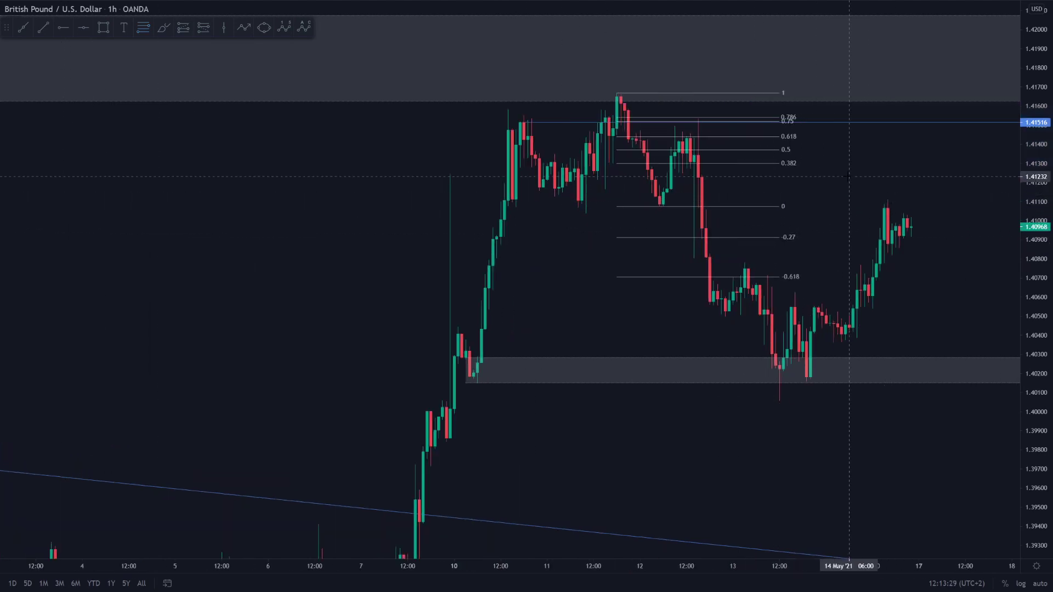
pyautogui.moveTo(849, 177); pyautogui.dragTo(903, 174)
pyautogui.write('30')
pyautogui.press('Return')
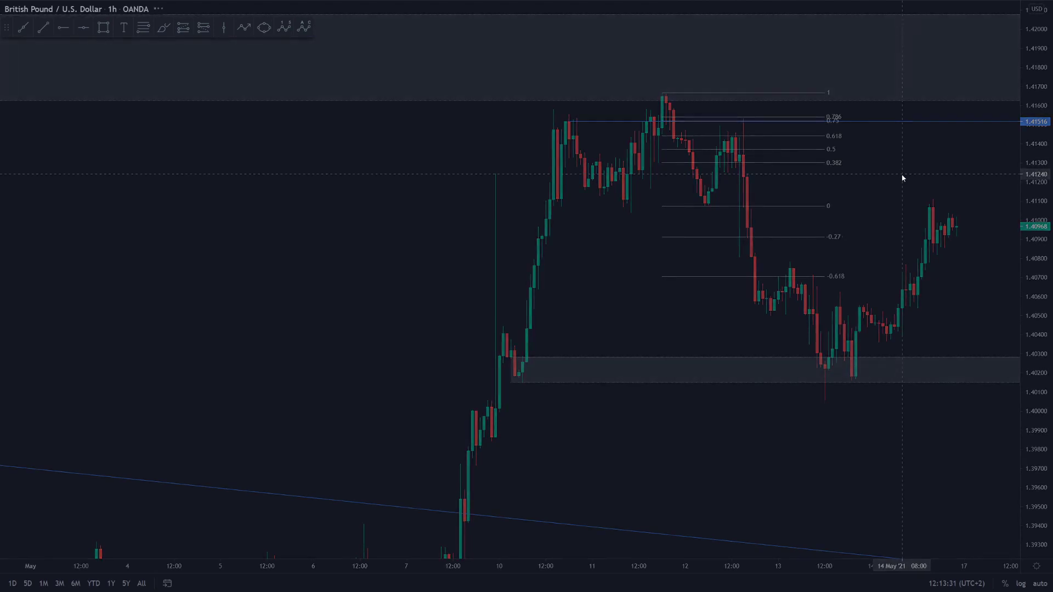
pyautogui.moveTo(1028, 377); pyautogui.dragTo(1029, 219)
pyautogui.scroll(3, 932, 170)
pyautogui.moveTo(833, 142); pyautogui.dragTo(892, 194)
pyautogui.scroll(1, 889, 194)
# Draw a thin rectangle zone along the Fibonacci 0 level near 1.4104–1.4110
pyautogui.click(103, 28)
pyautogui.moveTo(327, 210); pyautogui.dragTo(709, 227)
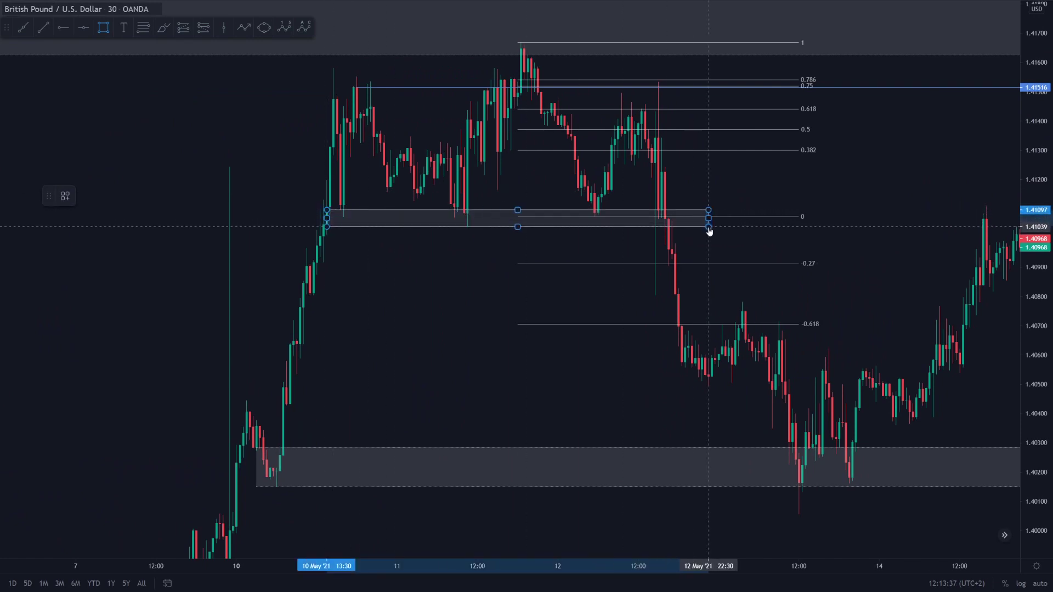
pyautogui.click(769, 183)
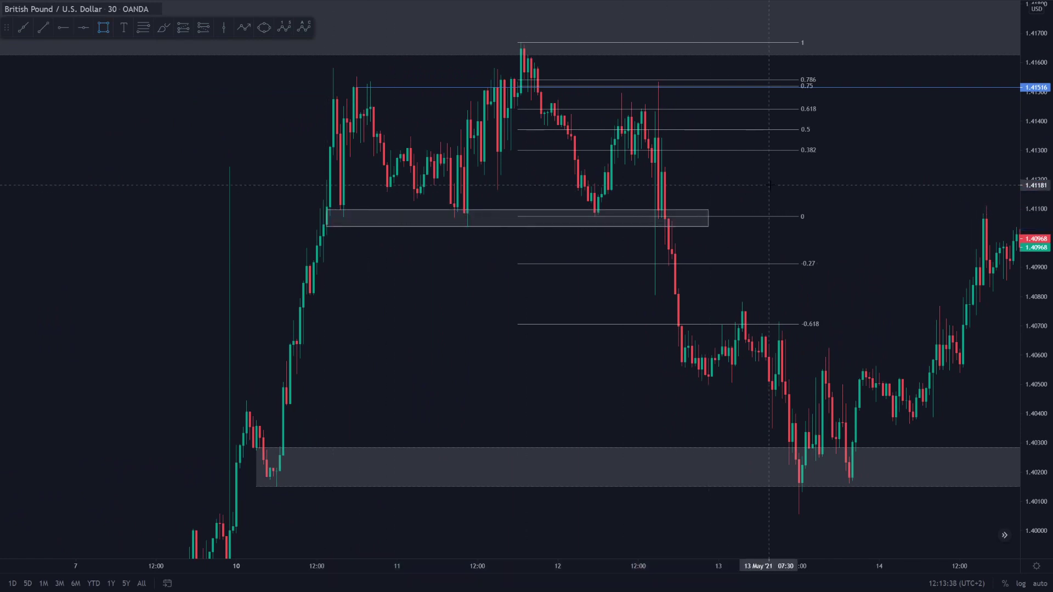
# Brush a circle around the first highs near the 0.75 level, then delete it
pyautogui.click(164, 27)
pyautogui.moveTo(382, 74); pyautogui.dragTo(385, 77)
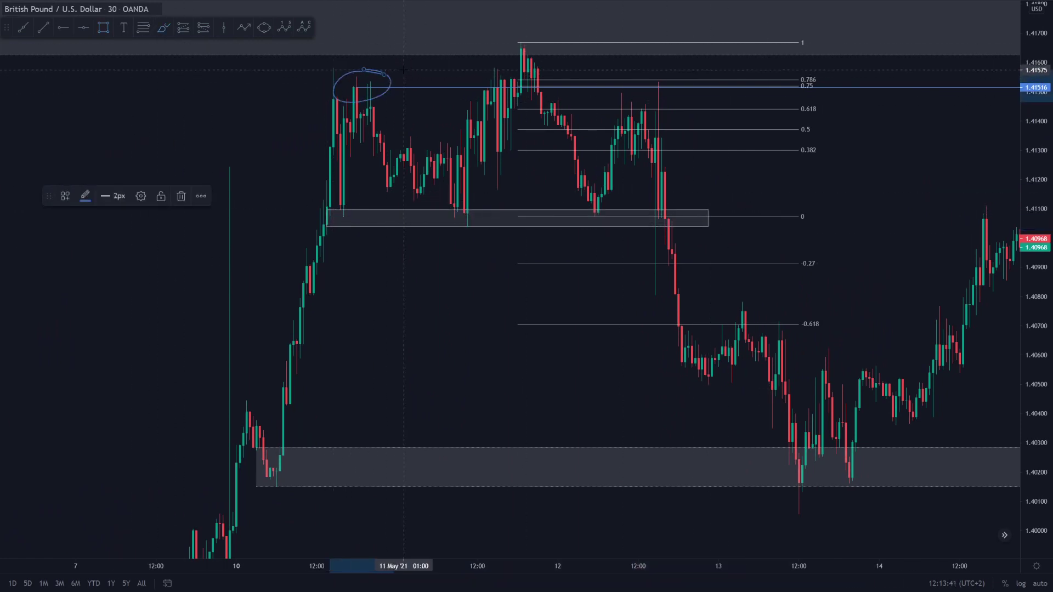
pyautogui.press('Delete')
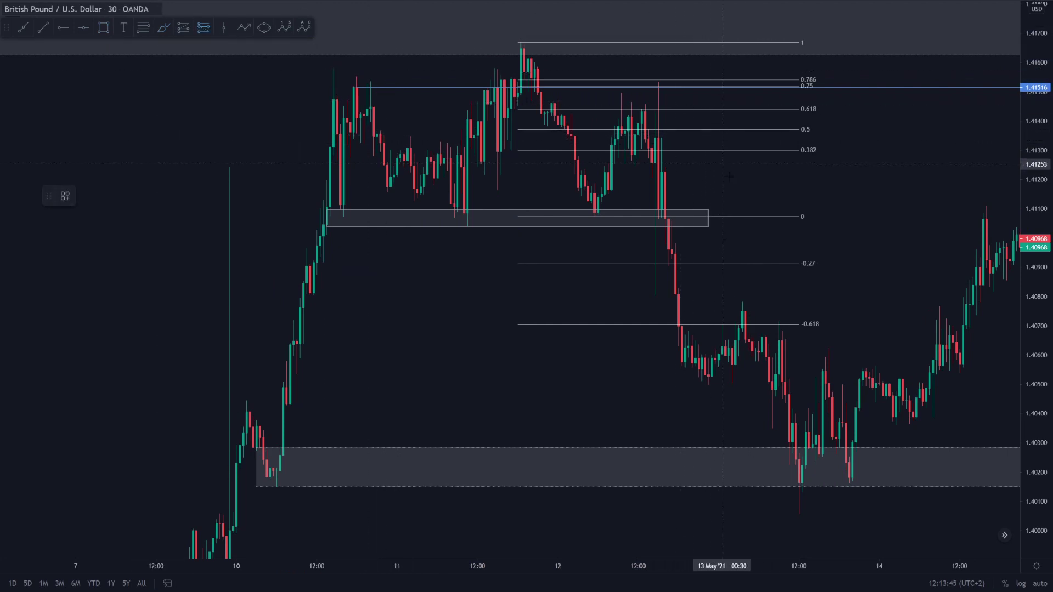
# Place a short position at the 0.618 level with stop at 1.41555 and target at 1.40946
pyautogui.click(647, 116)
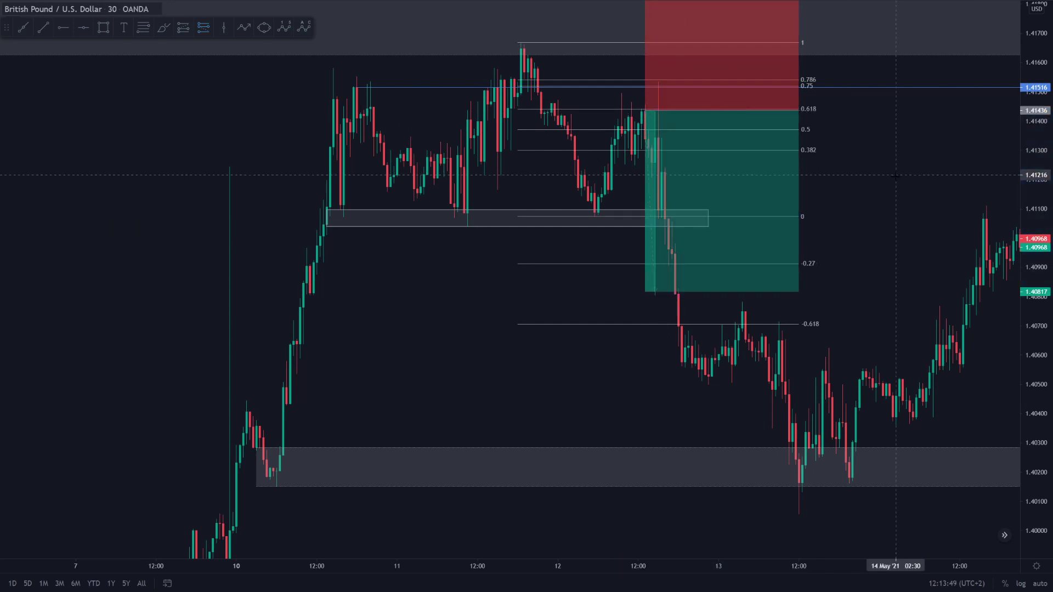
pyautogui.moveTo(618, 39); pyautogui.dragTo(619, 49)
pyautogui.moveTo(470, 141); pyautogui.dragTo(454, 244)
pyautogui.moveTo(646, 85); pyautogui.dragTo(645, 232)
pyautogui.moveTo(919, 258); pyautogui.dragTo(990, 141)
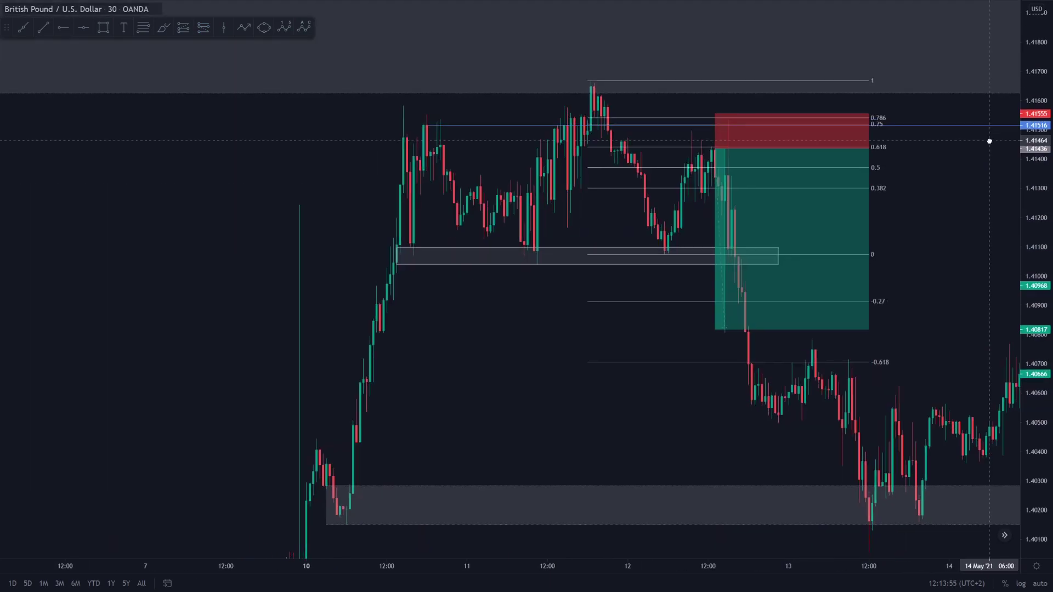
pyautogui.scroll(1, 782, 332)
pyautogui.moveTo(684, 330); pyautogui.dragTo(683, 293)
pyautogui.click(915, 286)
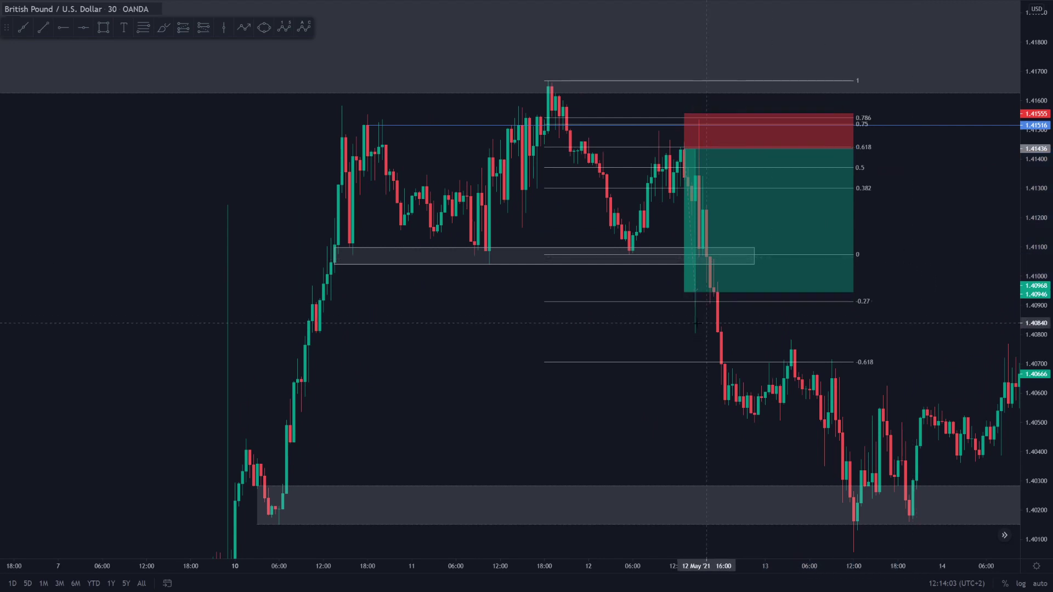
# Zoom and pan to centre the trade, then stretch the price scale vertically
pyautogui.scroll(3, 686, 231)
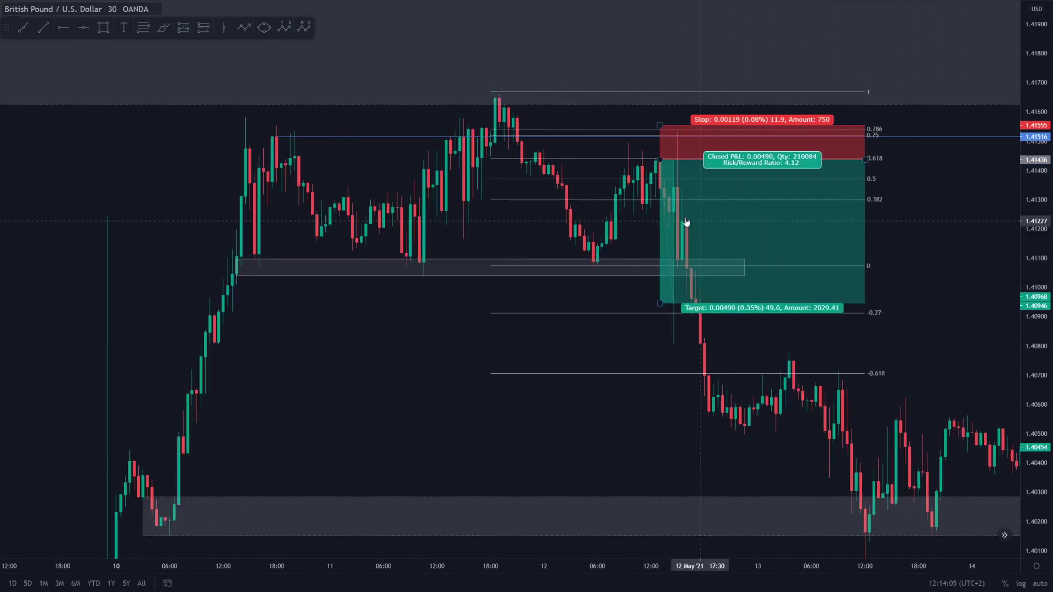
pyautogui.scroll(1, 629, 224)
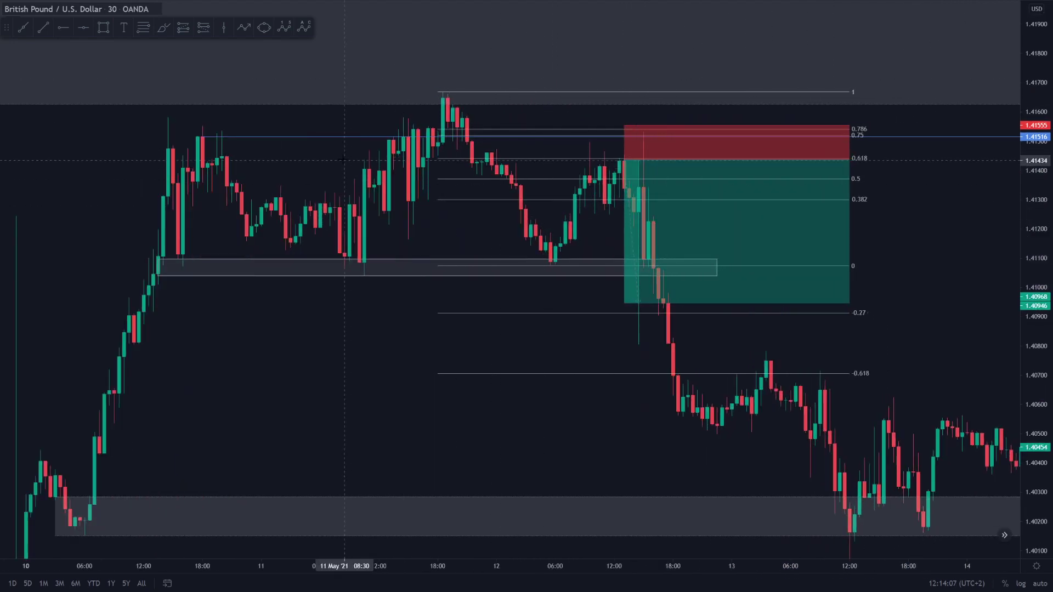
pyautogui.moveTo(361, 130); pyautogui.dragTo(487, 148)
pyautogui.click(164, 26)
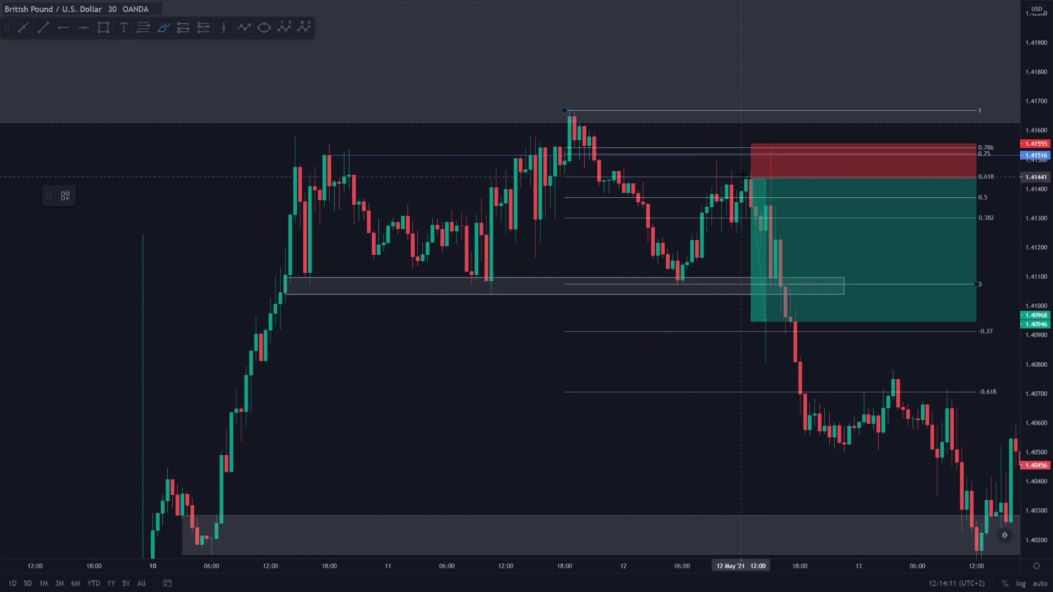
pyautogui.press('Escape')
pyautogui.moveTo(997, 247); pyautogui.dragTo(962, 238)
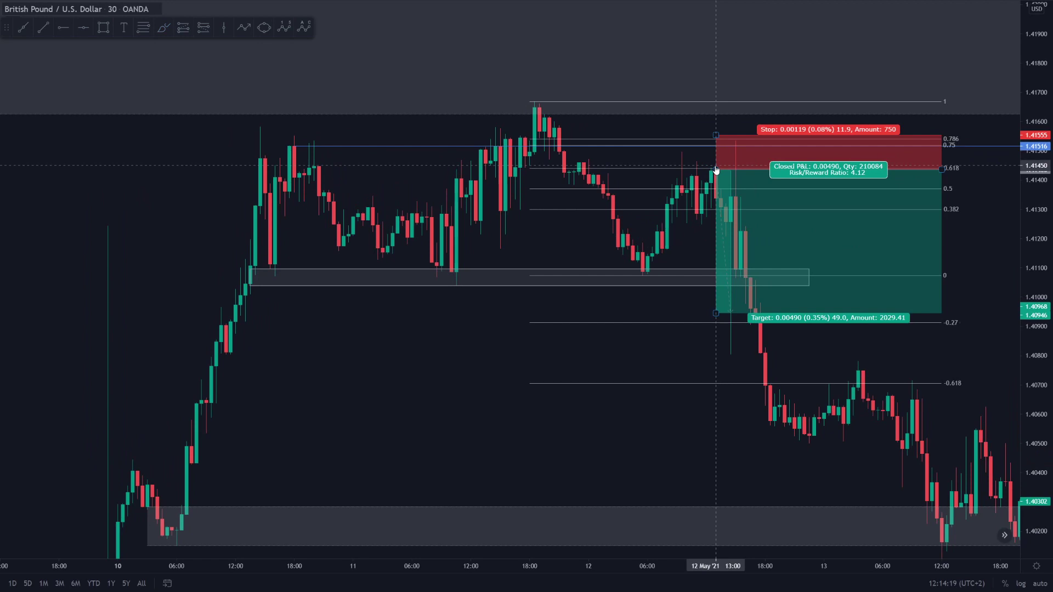
pyautogui.moveTo(1035, 248)
pyautogui.mouseDown()
pyautogui.moveTo(1033, 178)
pyautogui.moveTo(1029, 279)
pyautogui.moveTo(991, 202)
pyautogui.mouseUp()
pyautogui.scroll(-4, 994, 192)
pyautogui.scroll(2, 976, 196)
pyautogui.moveTo(739, 192); pyautogui.dragTo(705, 203)
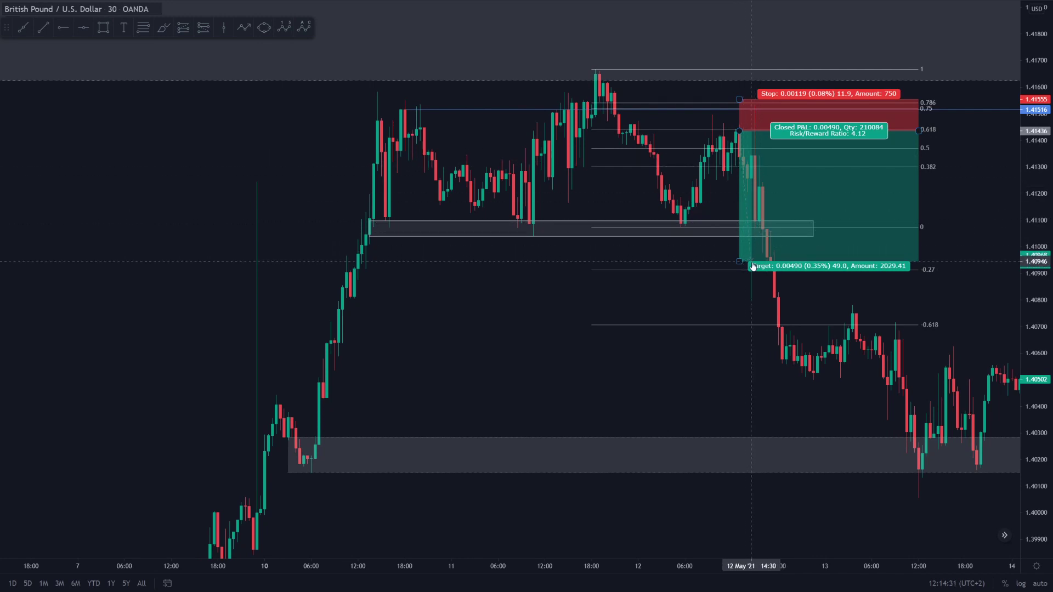
pyautogui.scroll(2, 933, 219)
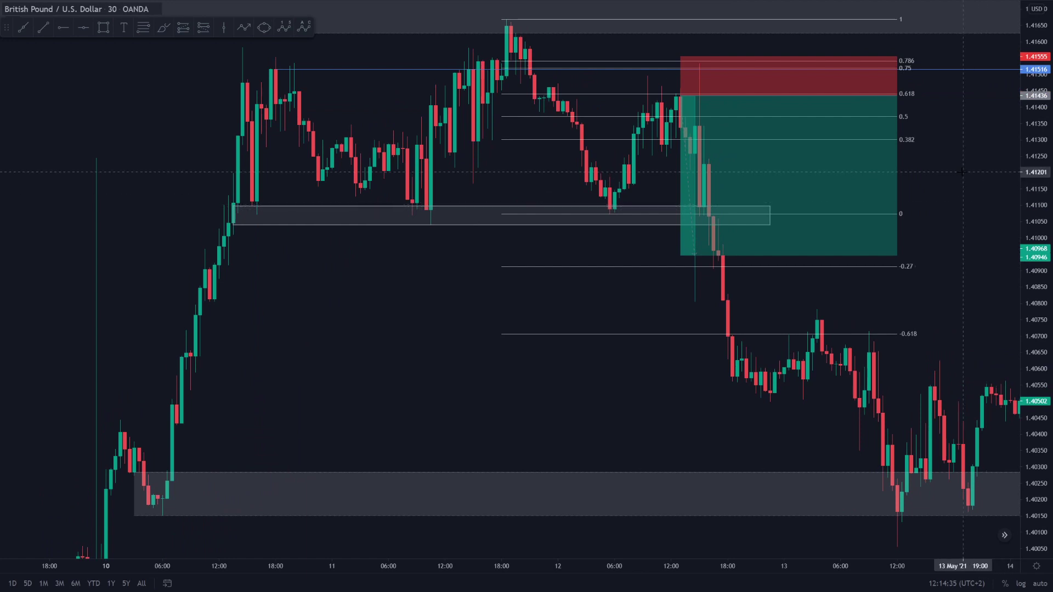
pyautogui.moveTo(968, 176); pyautogui.dragTo(970, 183)
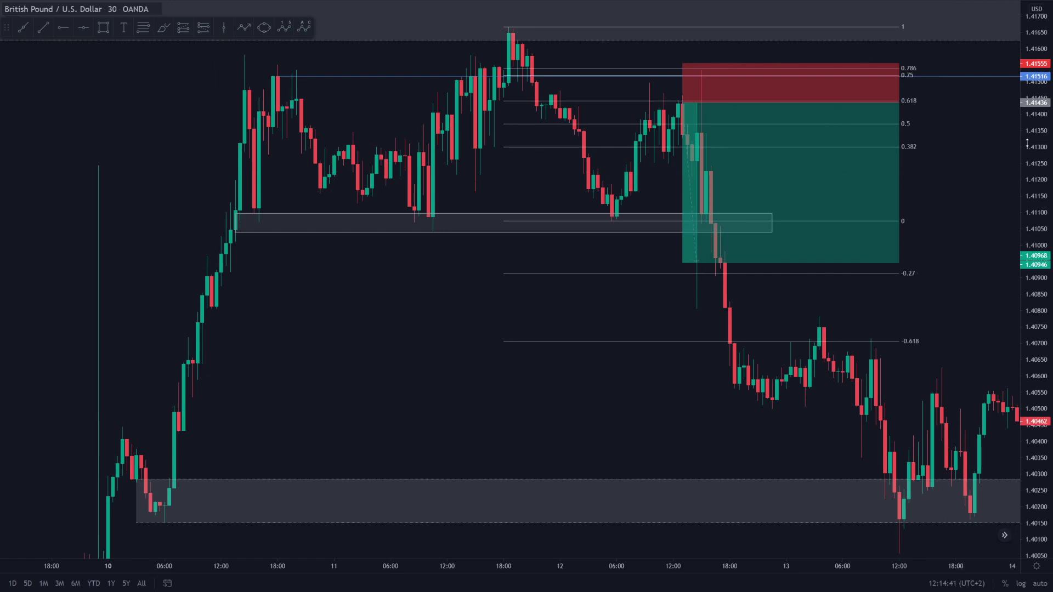
pyautogui.moveTo(1030, 149); pyautogui.dragTo(1023, 201)
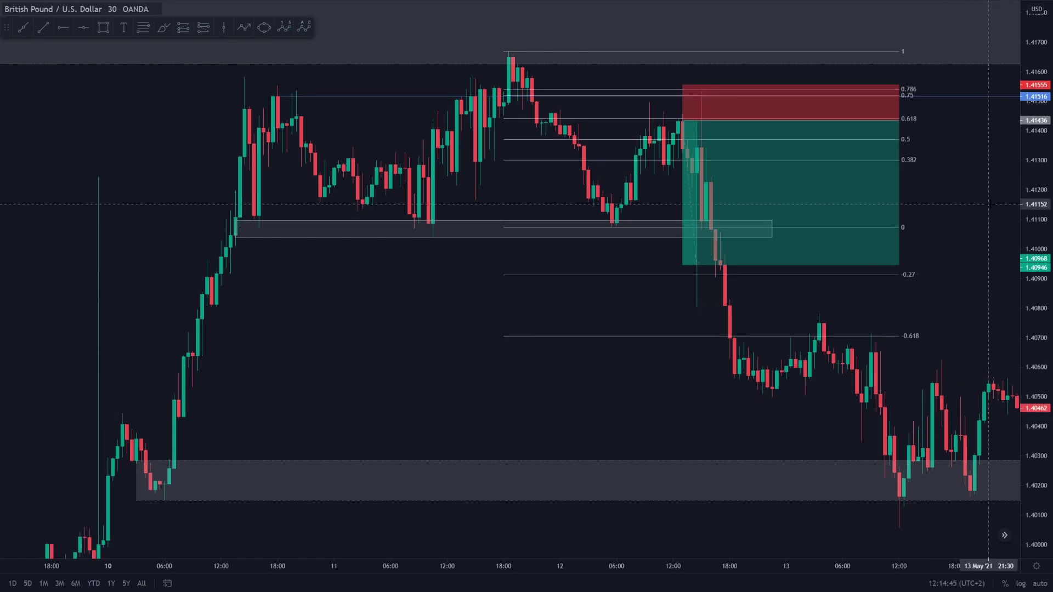
pyautogui.scroll(-5, 990, 204)
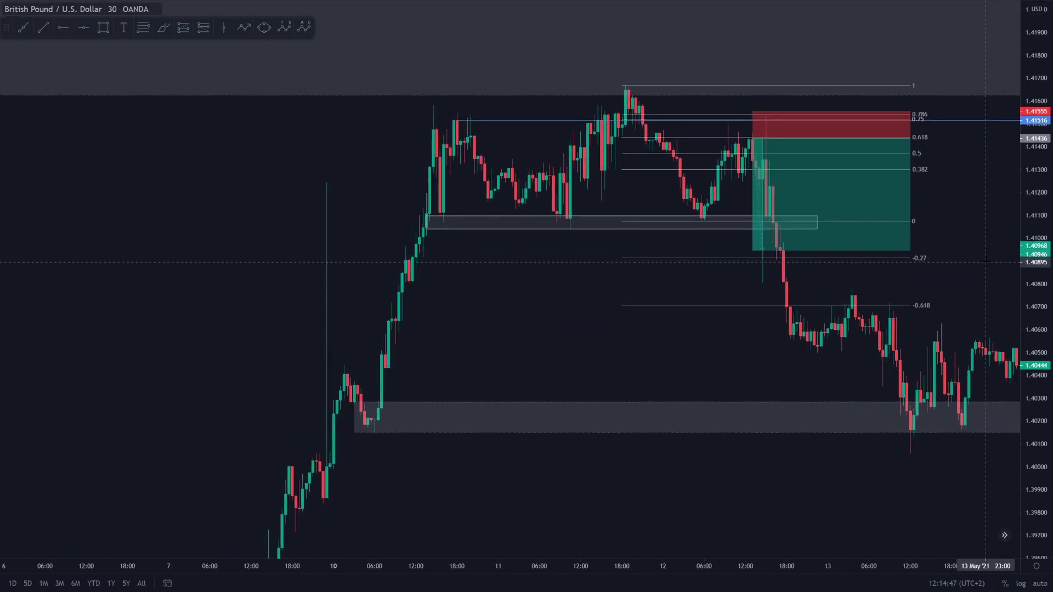
pyautogui.moveTo(1006, 255); pyautogui.dragTo(1027, 249)
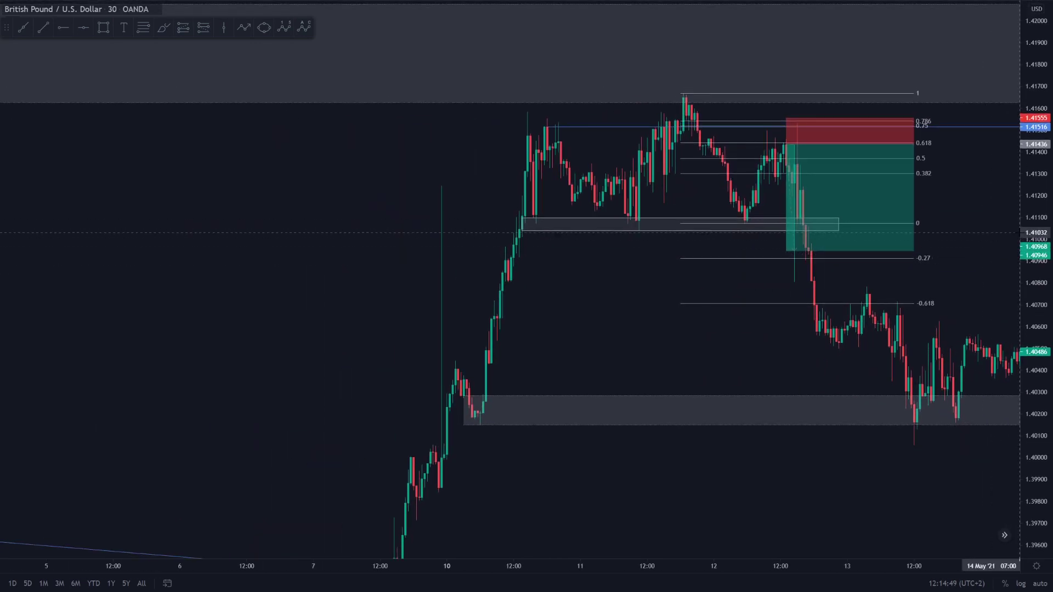